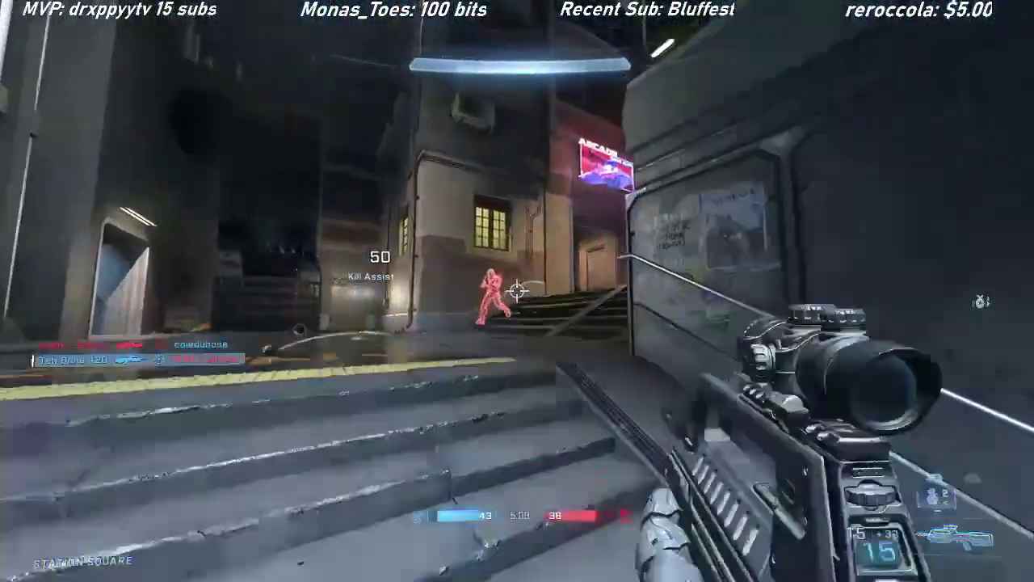
- Shoot the red enemy on the stairs to finish the match
click(517, 291)
click(517, 291)
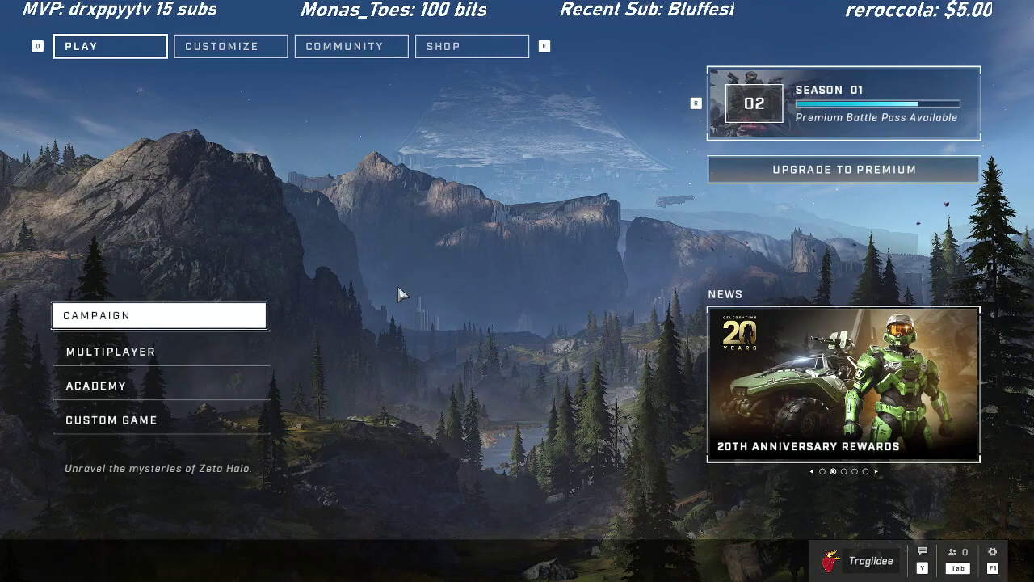
- Open Settings from the Control Panel and step down the Controller options past Auto Clamber
key(F1)
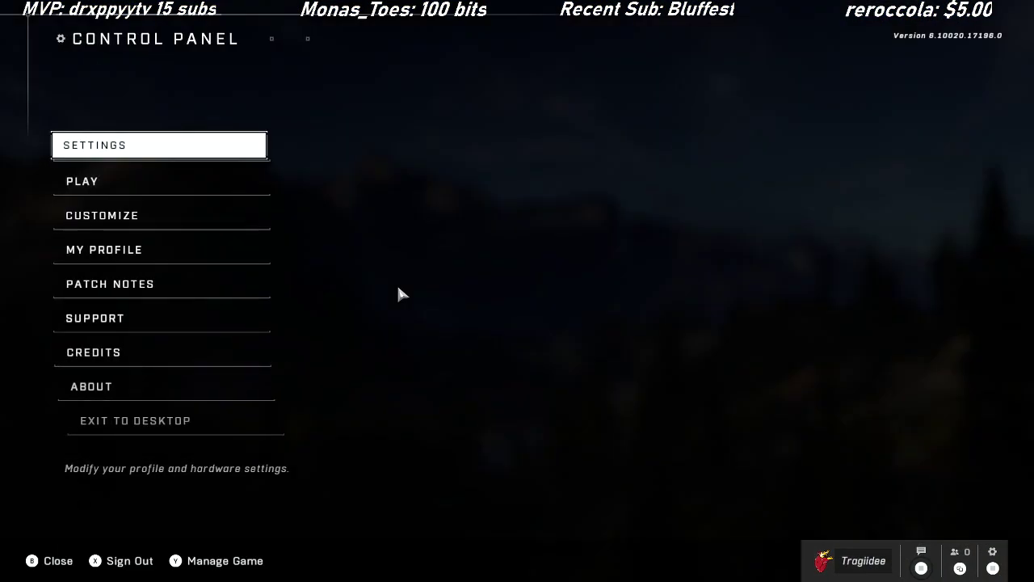
key(Return)
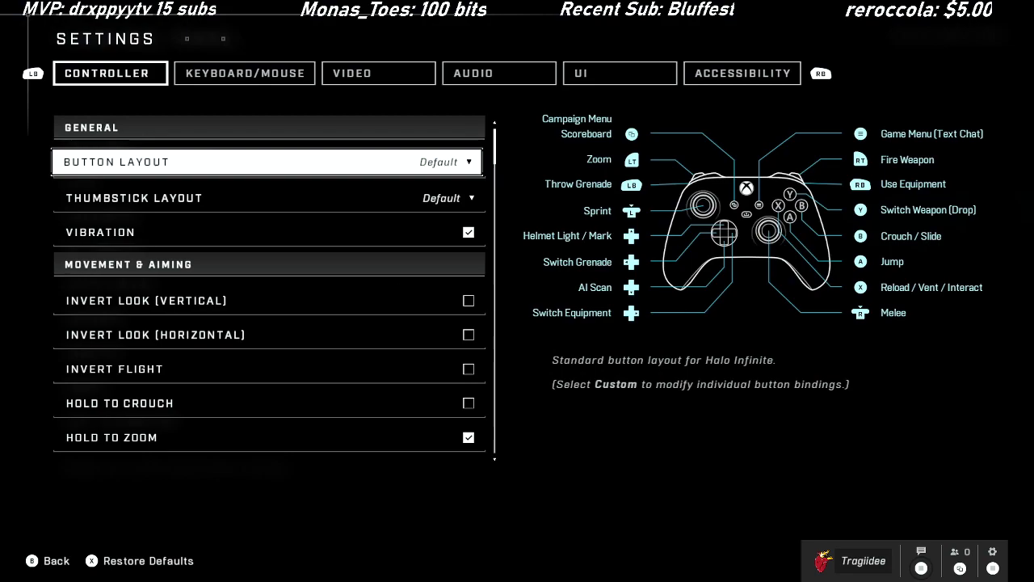
key(Down)
key(Down)
key(Down)
key(Down)
key(Down)
key(Down)
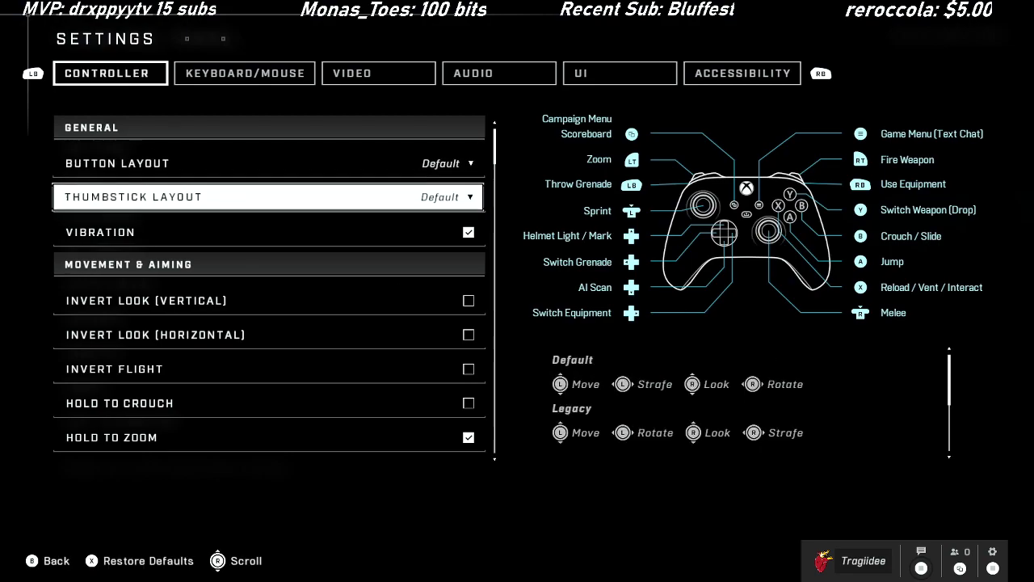
key(Down)
key(Down)
key(Down)
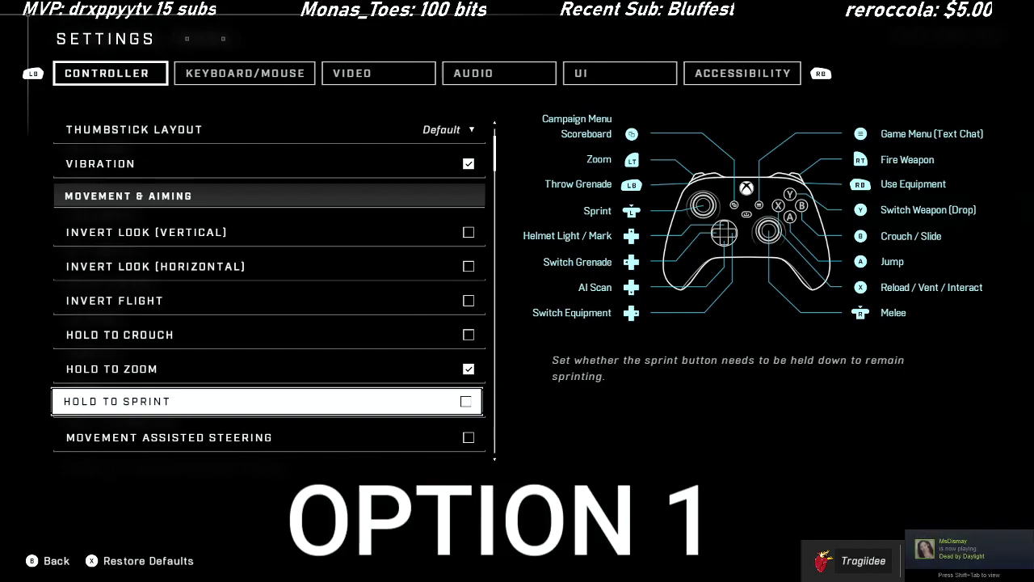
key(Down)
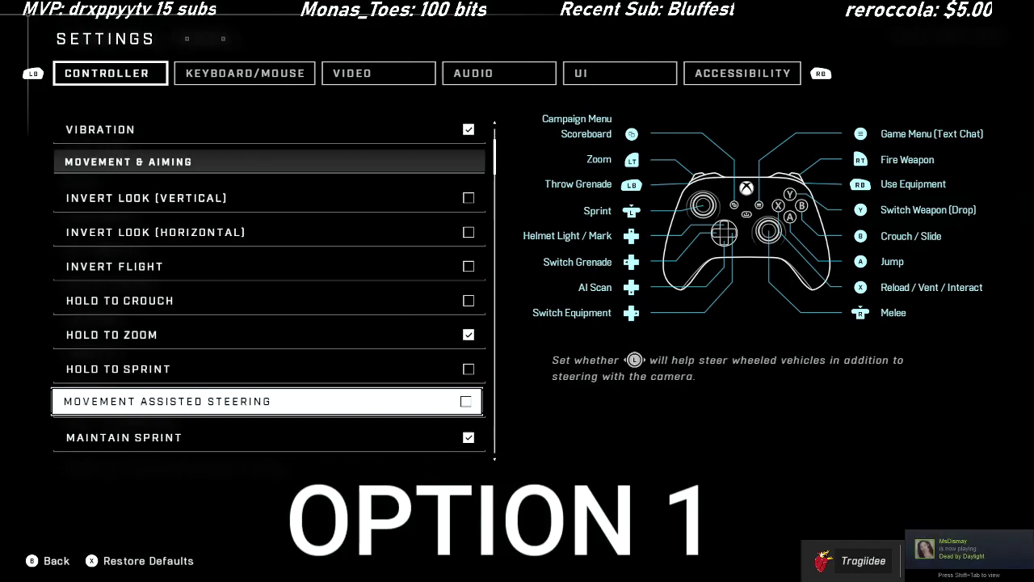
key(Down)
key(Down)
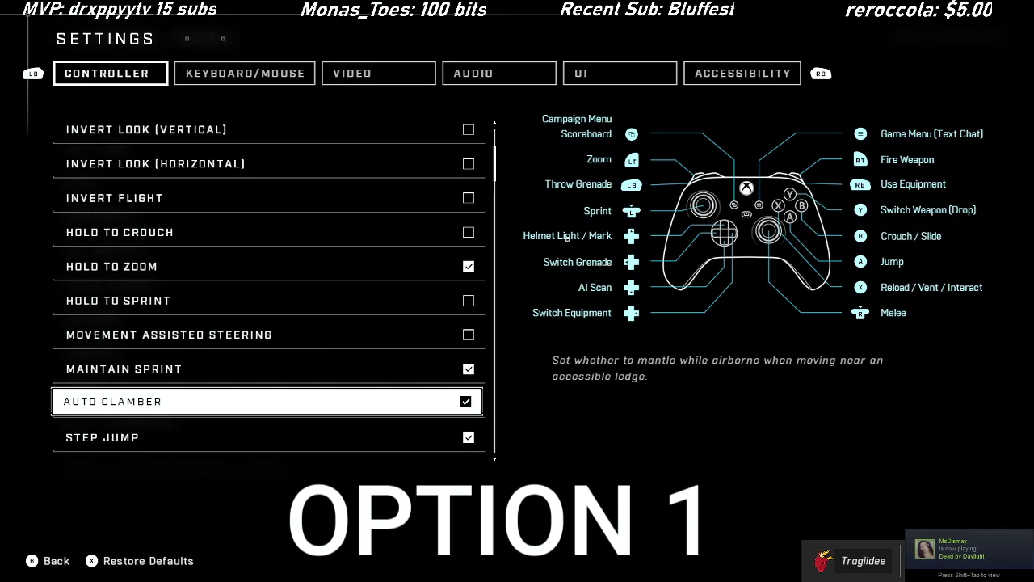
- Review look acceleration 2 and horizontal and vertical look sensitivity at 4.5
key(Down)
key(Down)
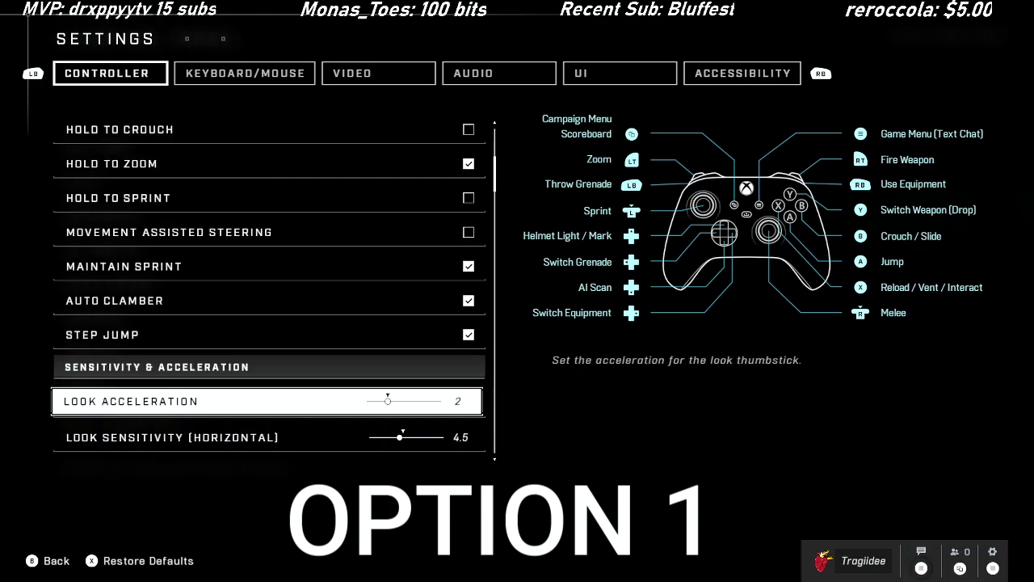
key(Down)
key(Down)
key(Up)
key(Up)
key(Down)
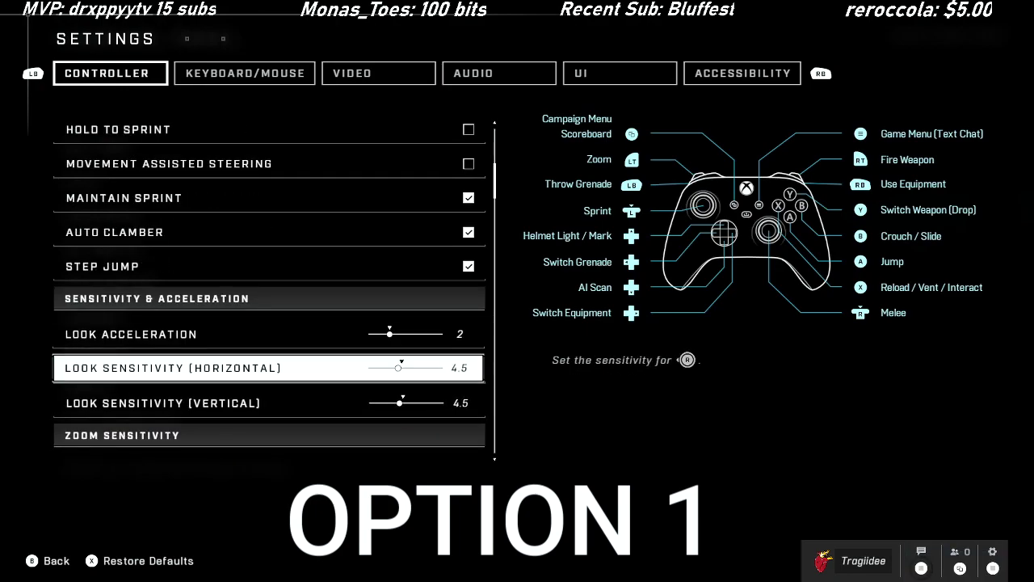
key(Down)
key(Up)
key(Down)
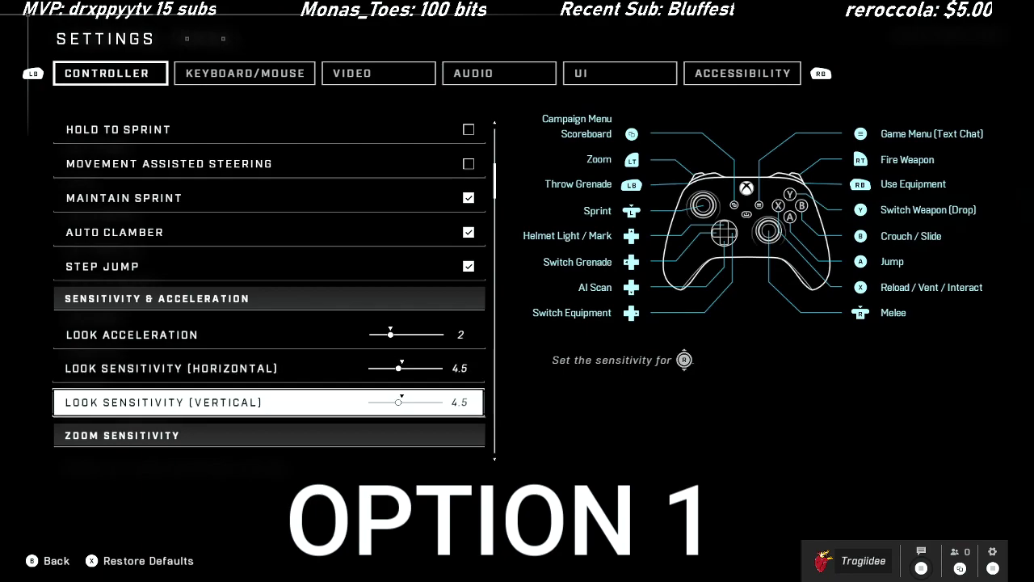
key(Up)
key(Down)
key(Up)
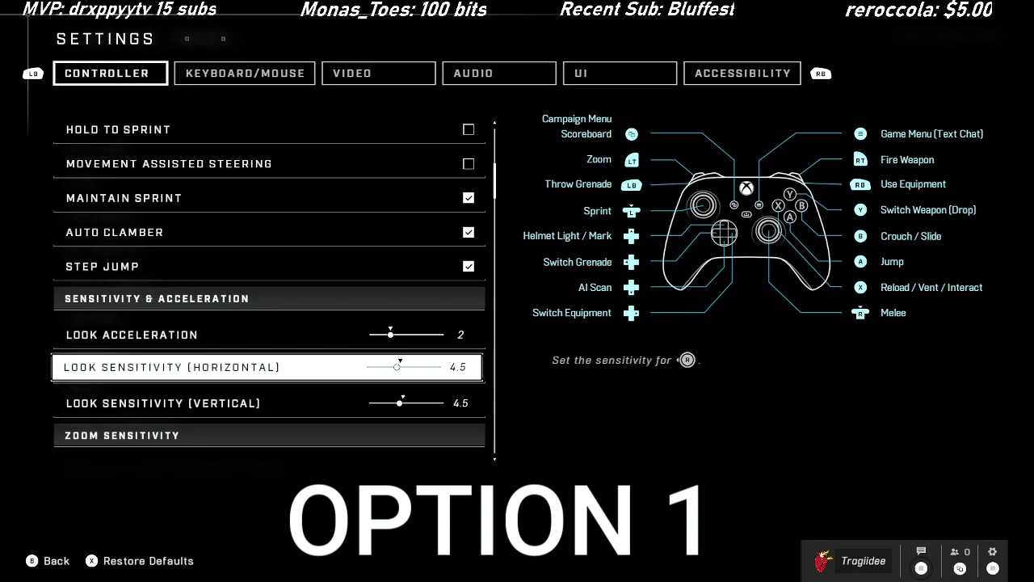
- Choose the 10.0x zoom level and lower its sensitivity to 0.8
key(Down)
key(Up)
key(Down)
key(Down)
key(Down)
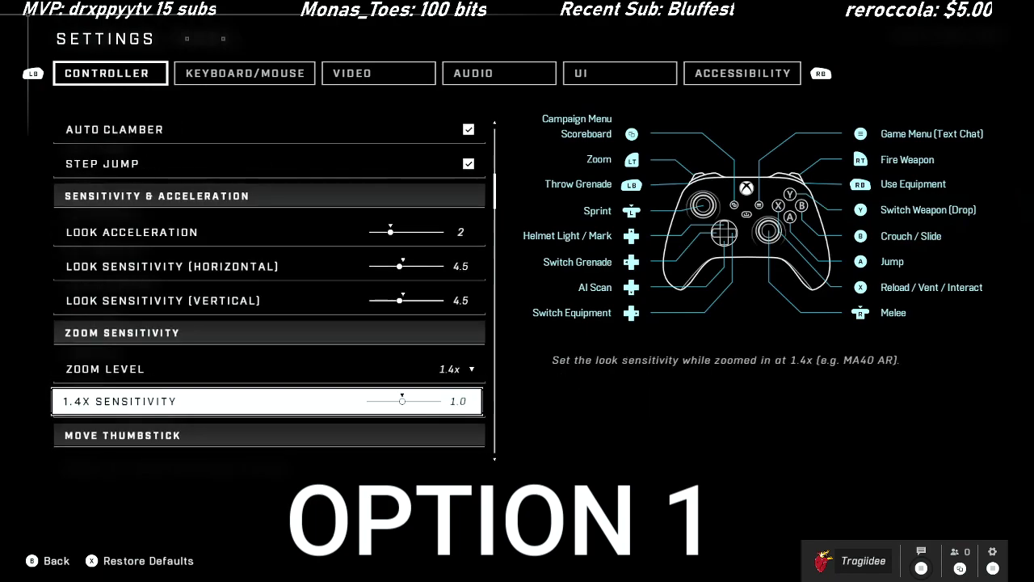
key(Up)
key(Down)
key(Up)
key(Return)
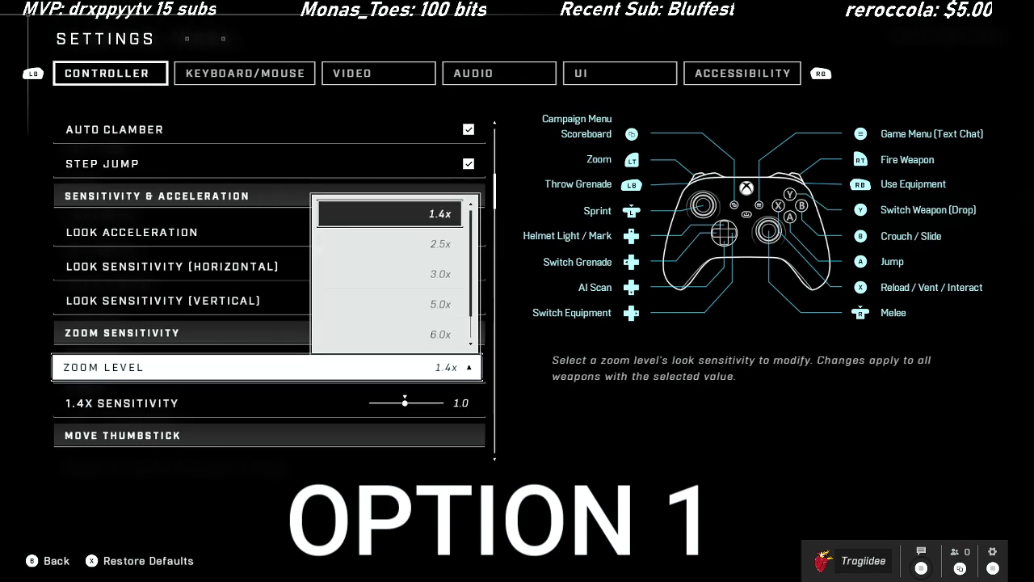
key(Down)
key(Down)
key(Down)
key(Down)
key(Down)
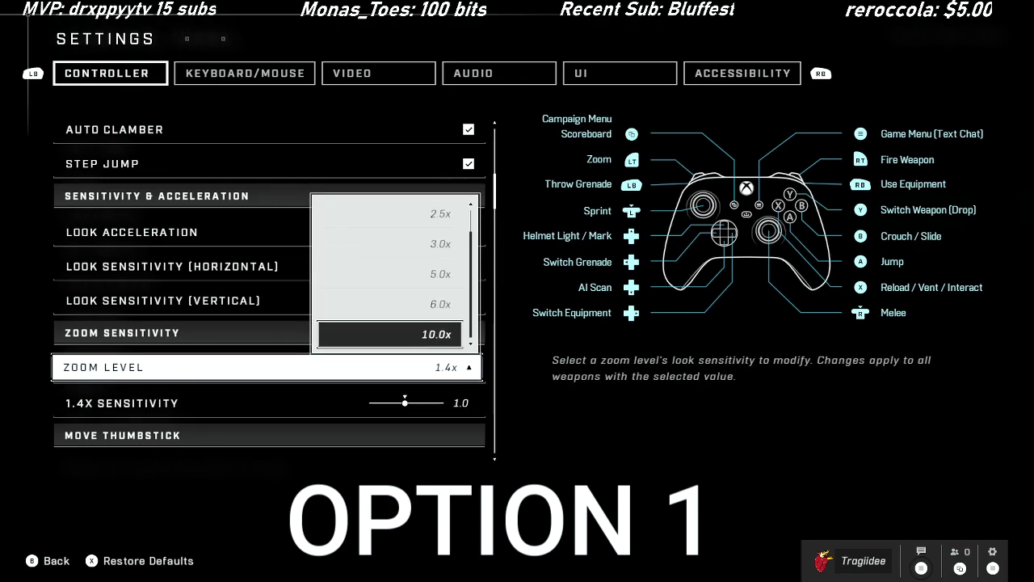
key(Return)
- Switch the zoom level to 6.0x and set its sensitivity to 0.8
key(Down)
key(Left)
key(Left)
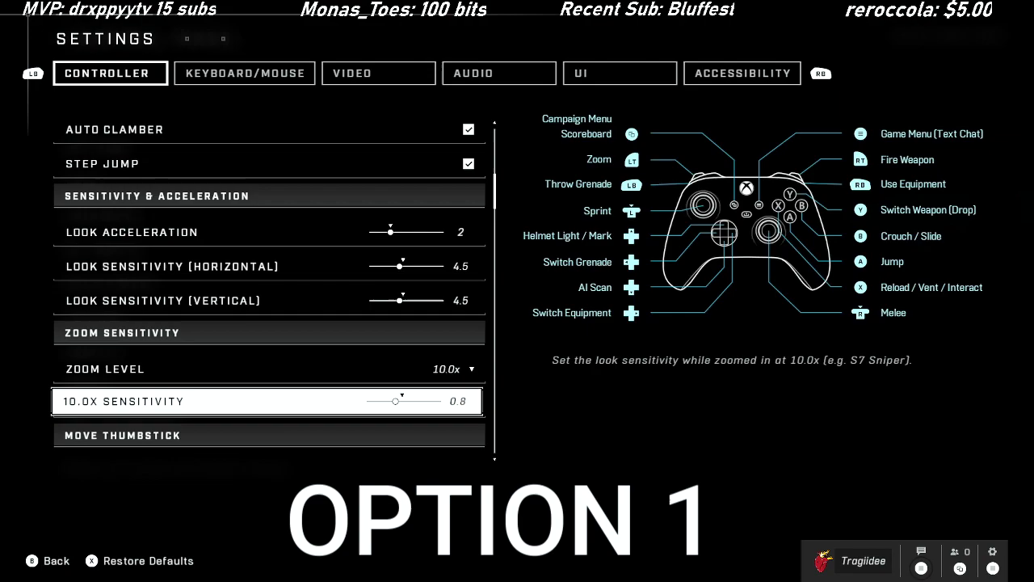
key(Up)
key(Return)
key(Up)
key(Return)
key(Down)
key(Left)
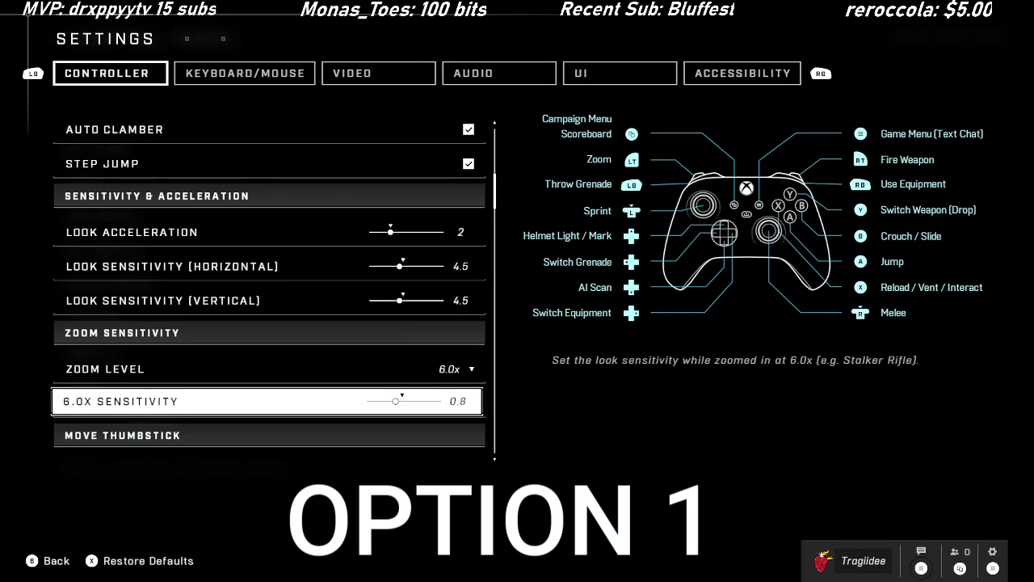
key(Up)
key(Return)
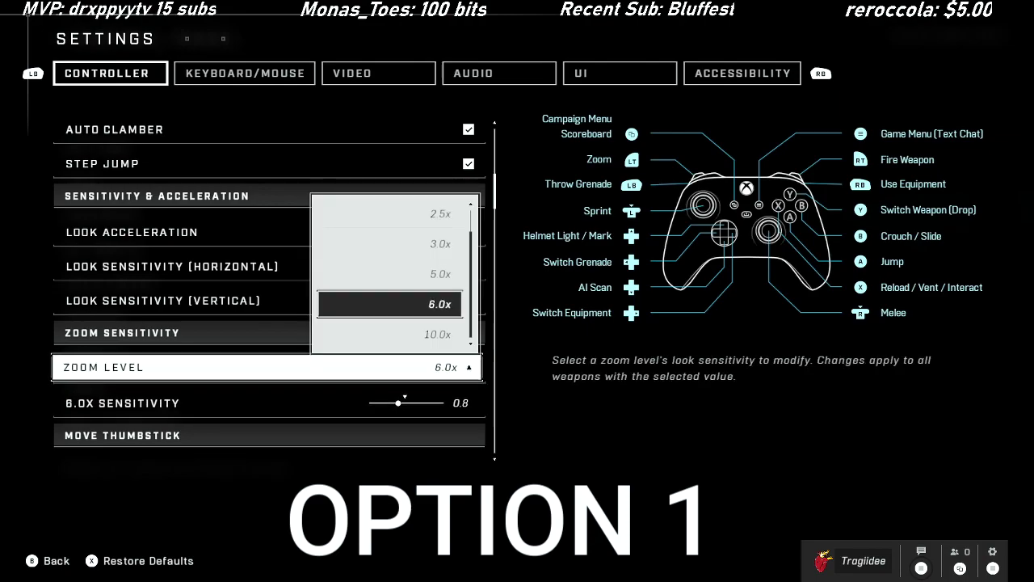
key(Return)
key(Down)
key(Down)
key(Down)
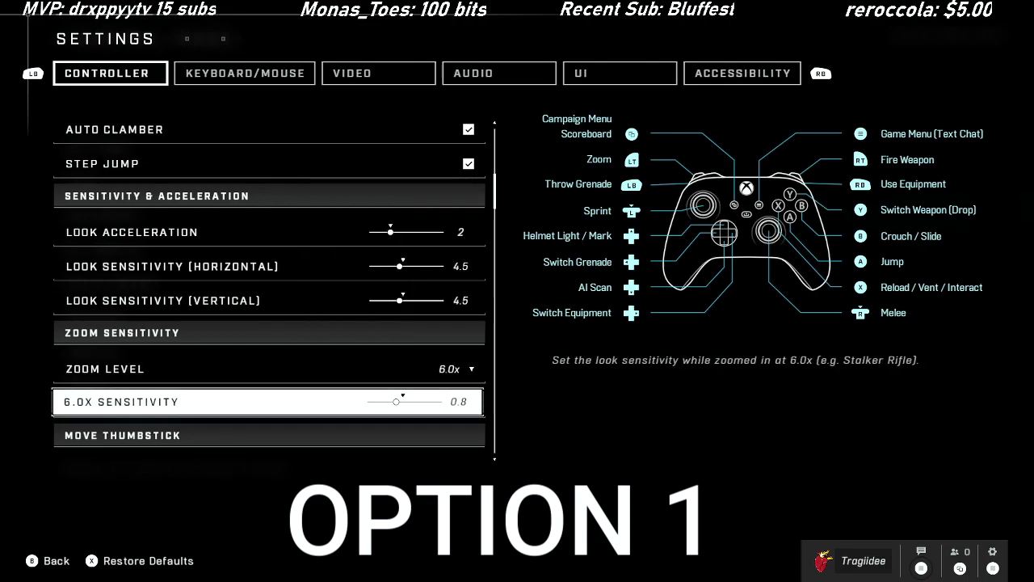
- Review the move thumbstick deadzones: center deadzone 9.0 and max input threshold 8.0
key(Up)
key(Down)
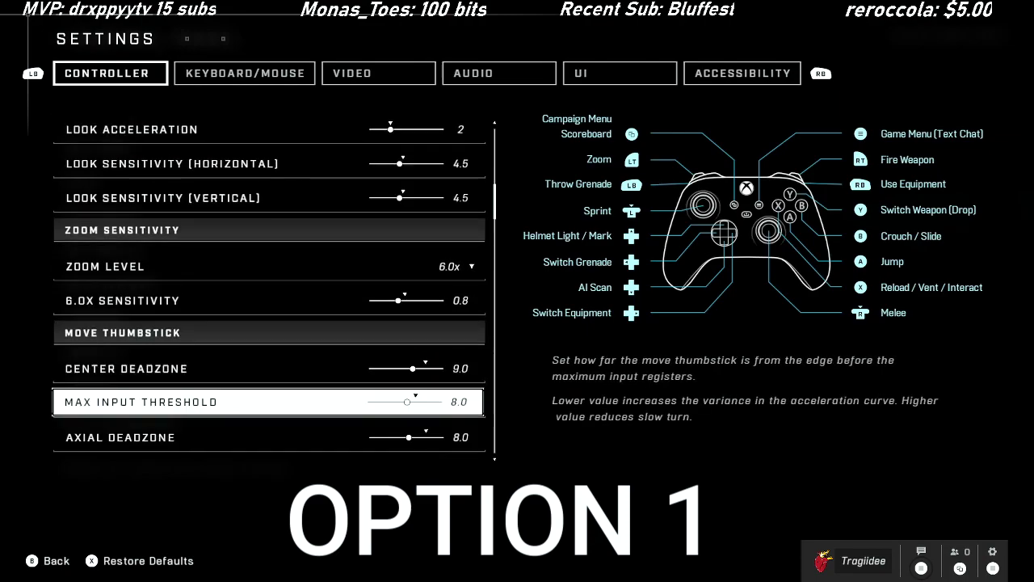
key(Down)
key(Up)
key(Up)
key(Down)
key(Up)
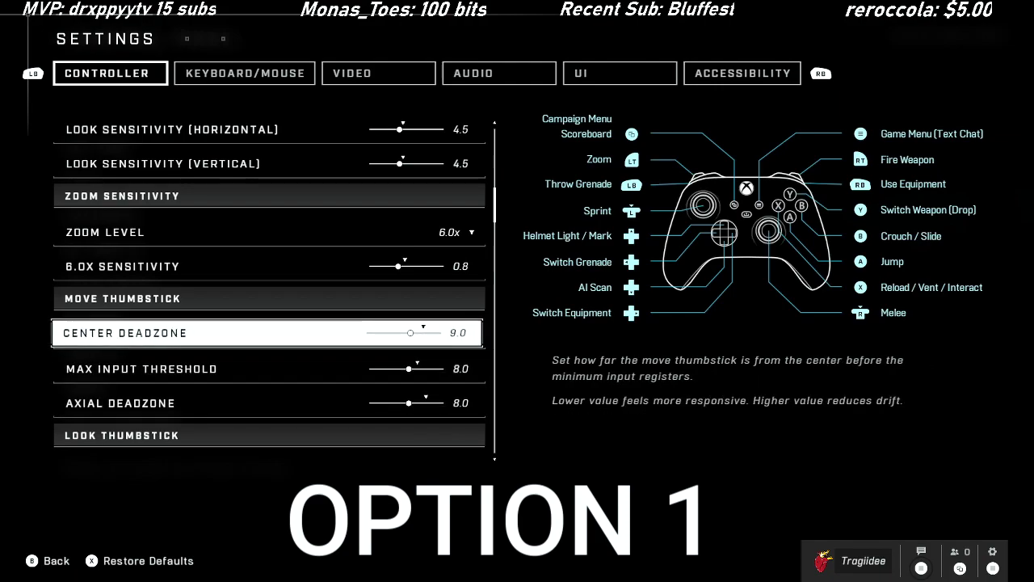
key(Down)
key(Down)
key(Up)
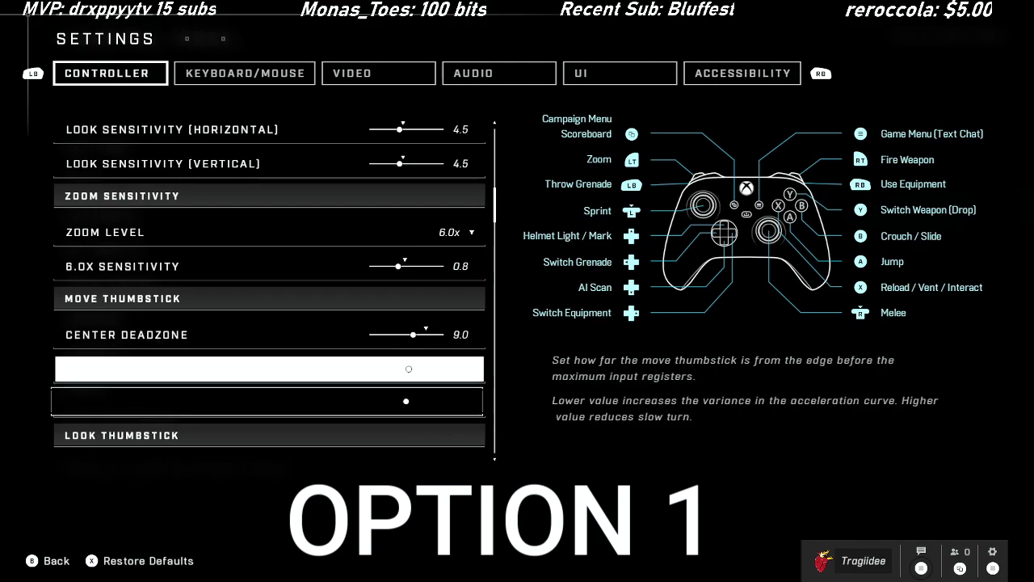
key(Up)
key(Down)
key(Up)
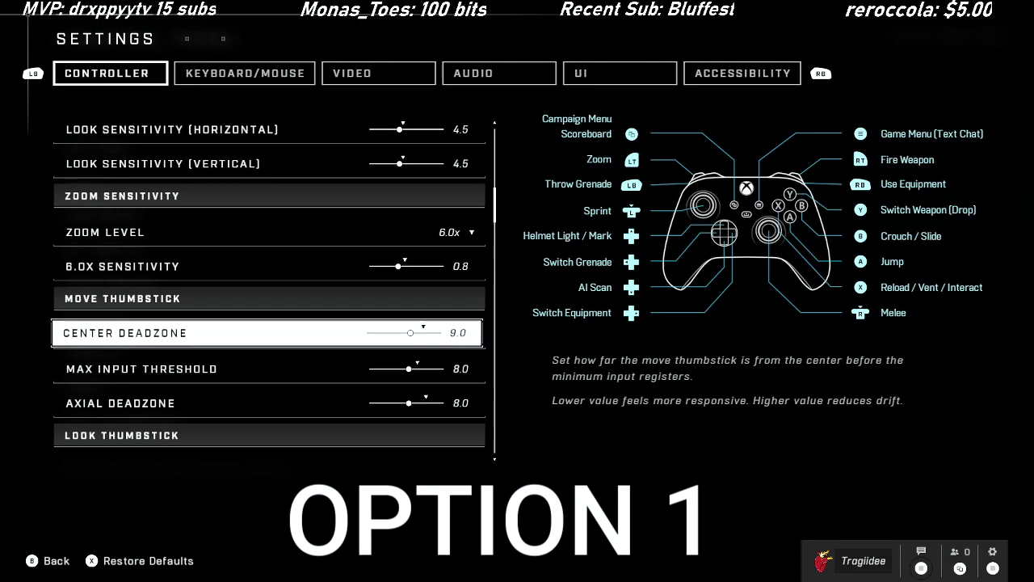
- Review the look thumbstick center deadzone and max input threshold
key(Down)
key(Down)
key(Down)
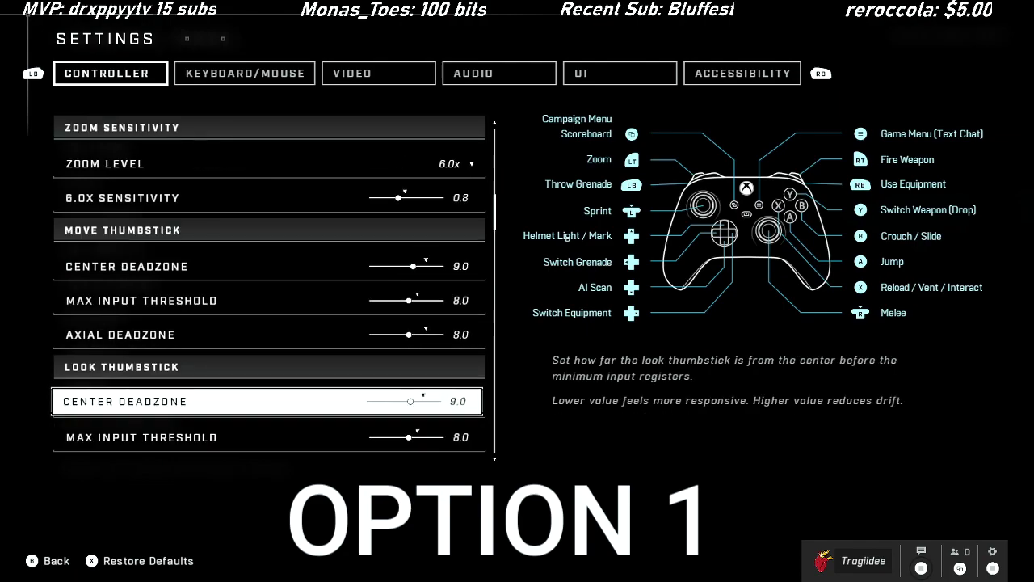
key(Down)
key(Down)
key(Up)
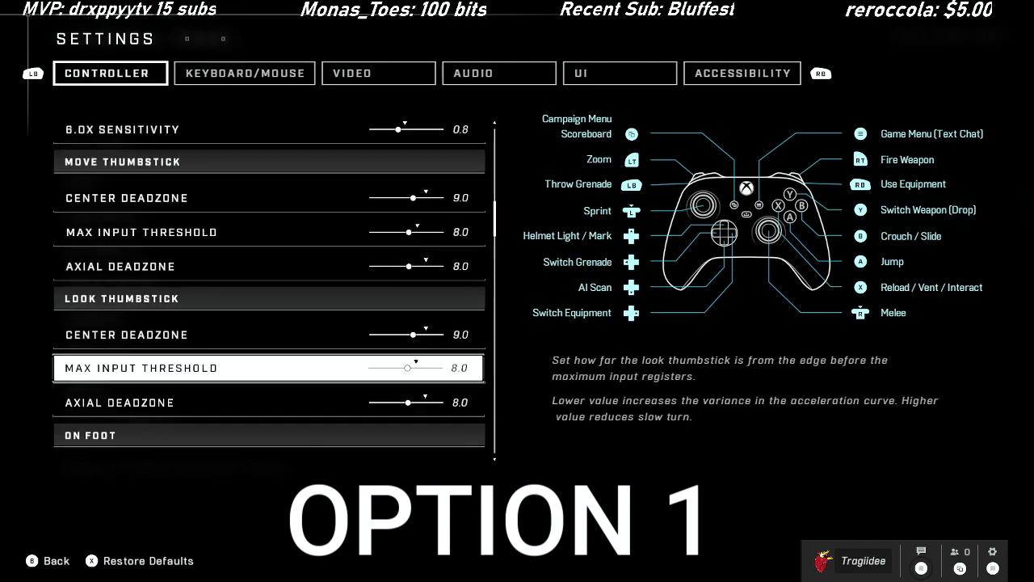
key(Down)
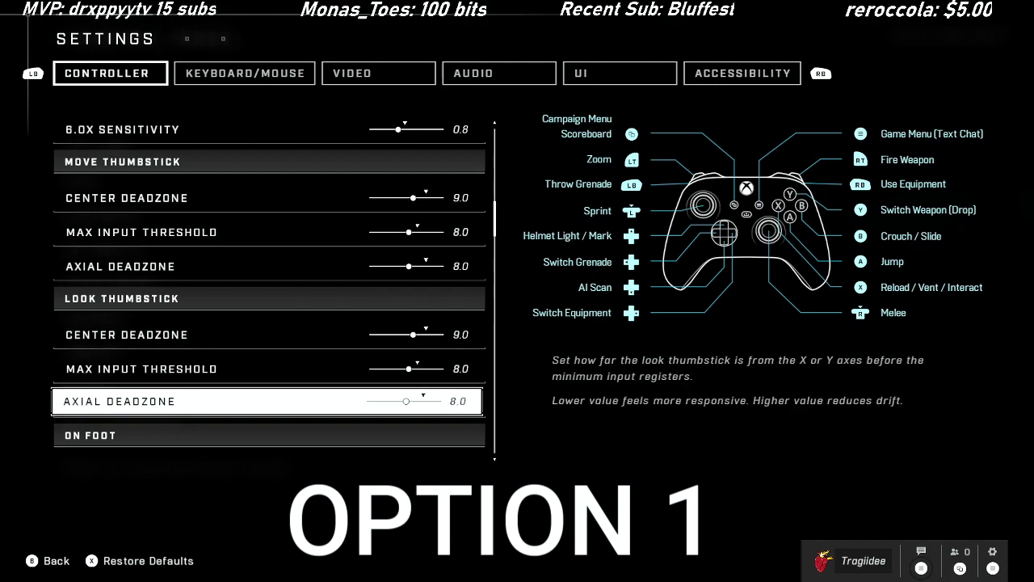
key(Up)
key(Up)
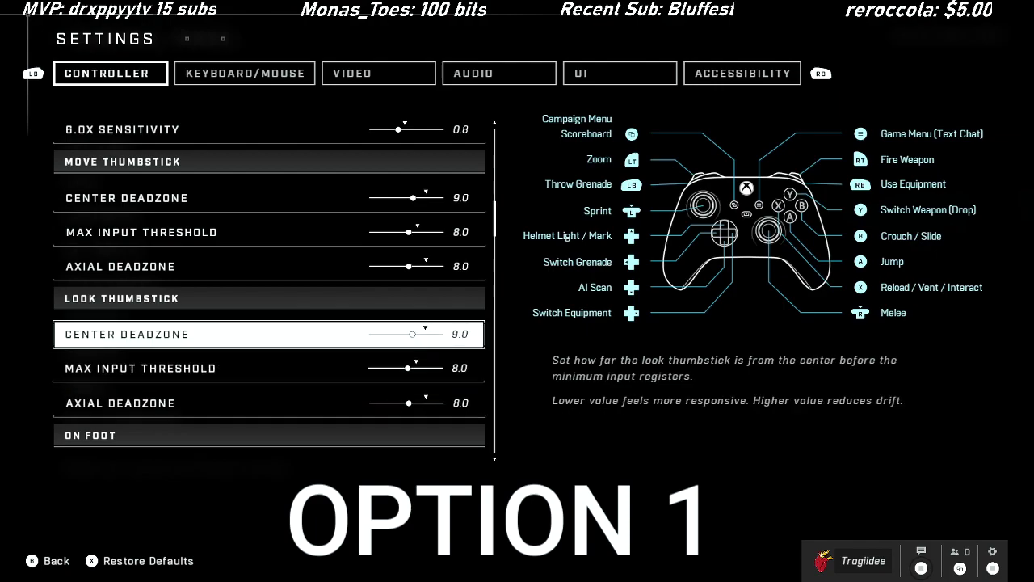
key(Down)
key(Down)
key(Up)
key(Up)
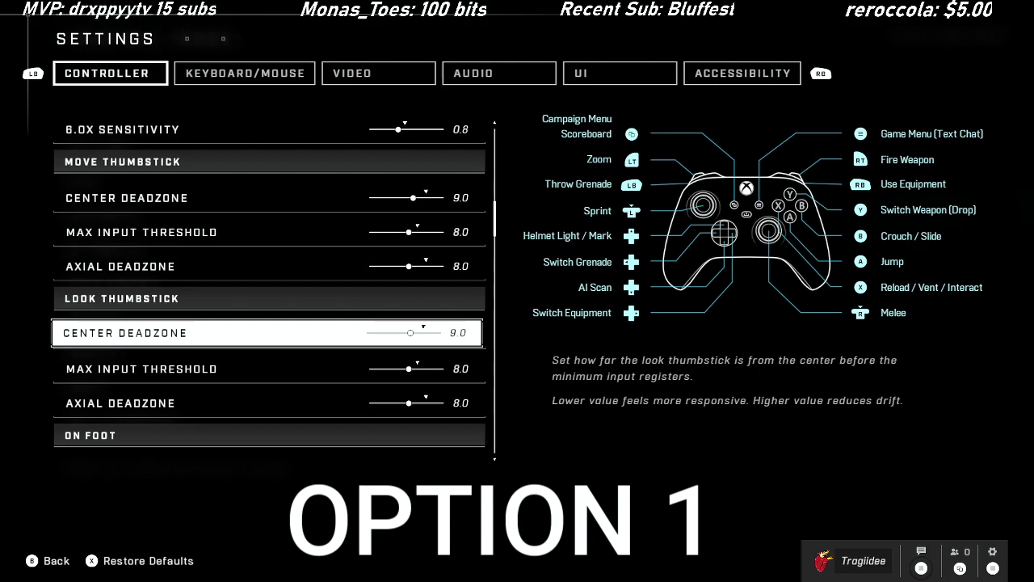
- Scroll down the on-foot and vehicle button bindings to Melee
key(Down)
key(Down)
key(Down)
key(Down)
key(Down)
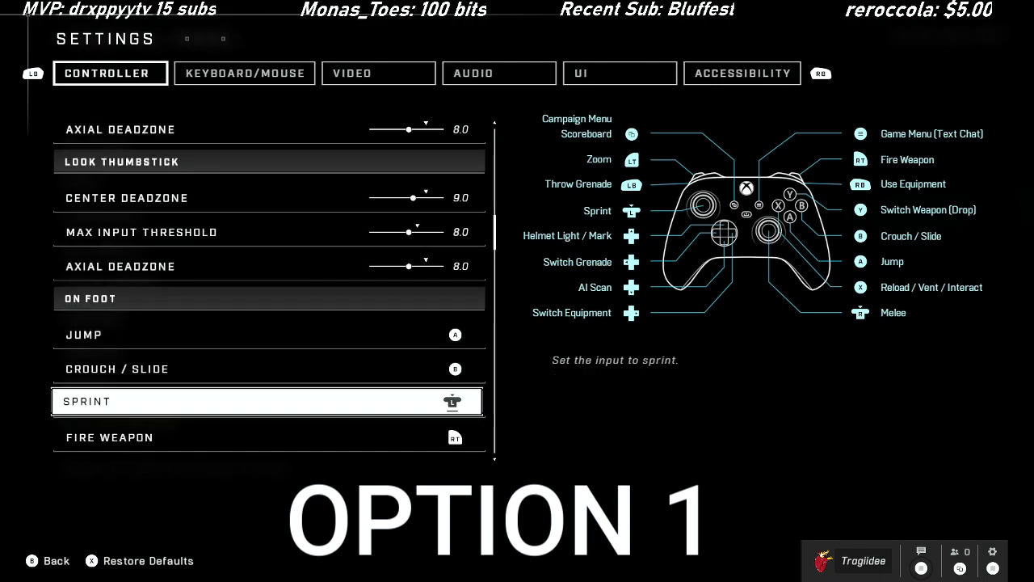
key(Down)
key(Down)
key(Down)
key(Down)
key(Down)
key(Down)
key(Down)
key(Down)
key(Down)
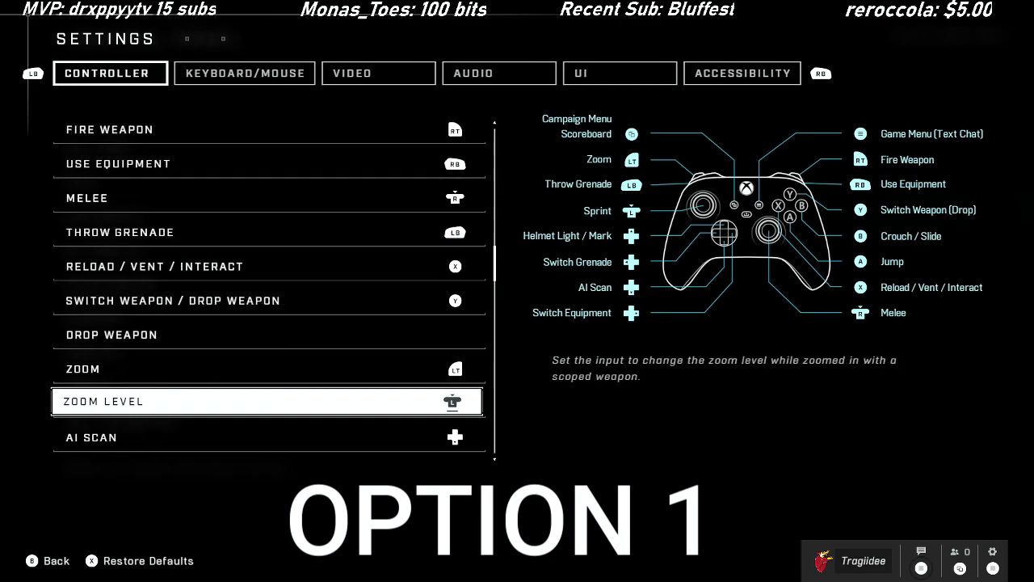
key(Down)
key(Down)
key(Down)
key(Down)
key(Down)
key(Down)
key(Down)
key(Down)
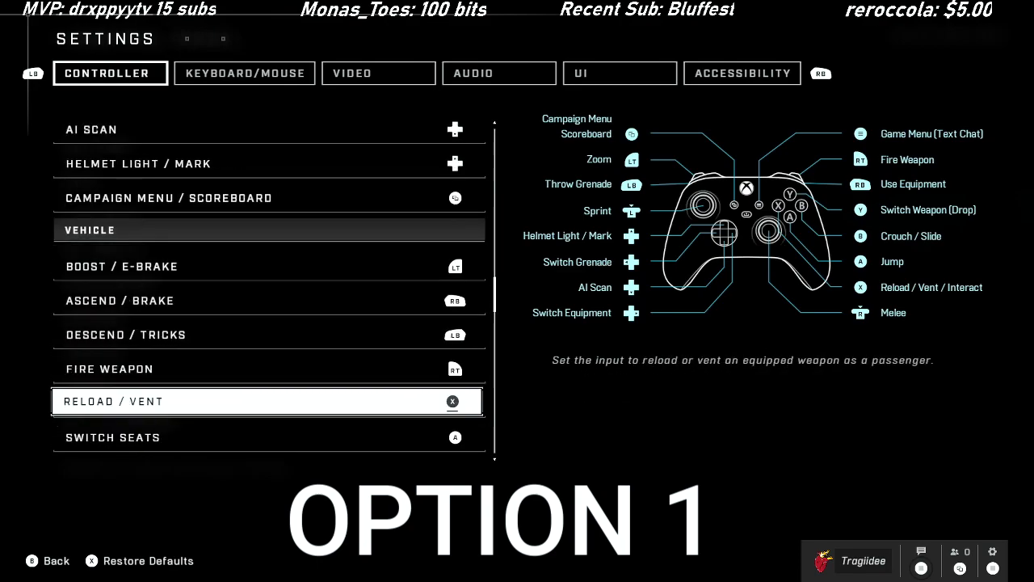
key(Down)
key(Down)
key(Down)
- On the Video tab, raise Field of View to 120°
key(e)
key(Right)
key(Right)
key(Right)
key(Right)
key(Right)
key(Right)
key(Right)
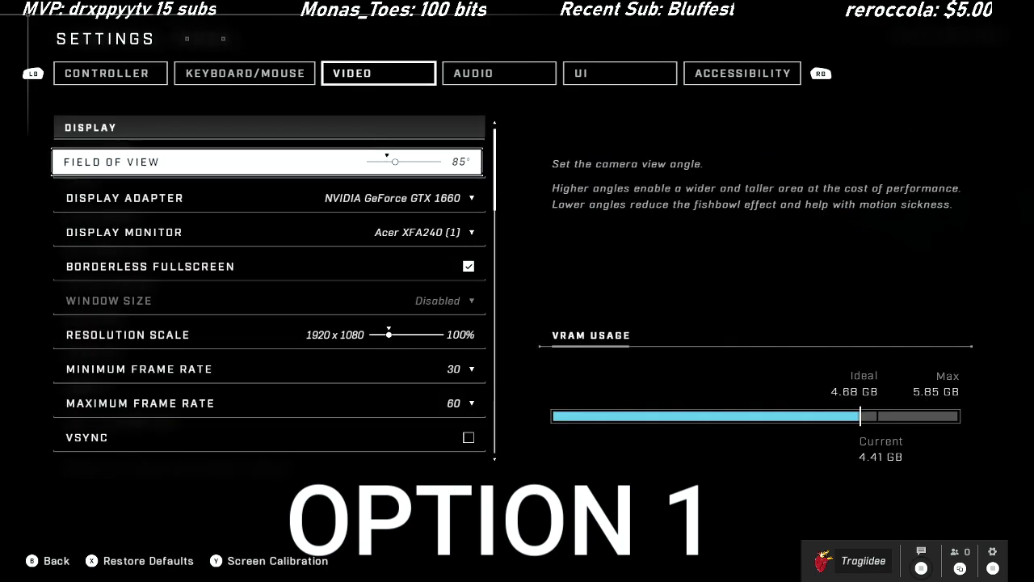
key(Right)
key(Right)
key(Right)
key(Right)
key(Right)
key(Right)
key(Right)
key(Right)
key(Right)
key(Right)
key(Right)
key(Right)
key(Right)
key(Right)
key(Right)
key(Right)
key(Right)
key(Right)
key(Right)
key(Right)
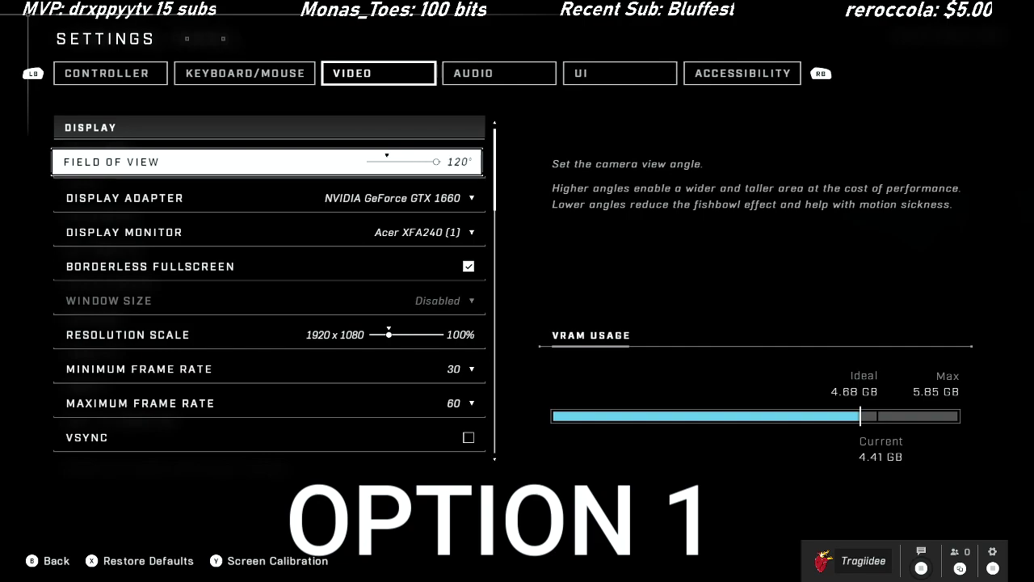
- Review the frame rate options and keep Anti-Aliasing at High
key(Down)
key(Down)
key(Down)
key(Down)
key(Down)
key(Down)
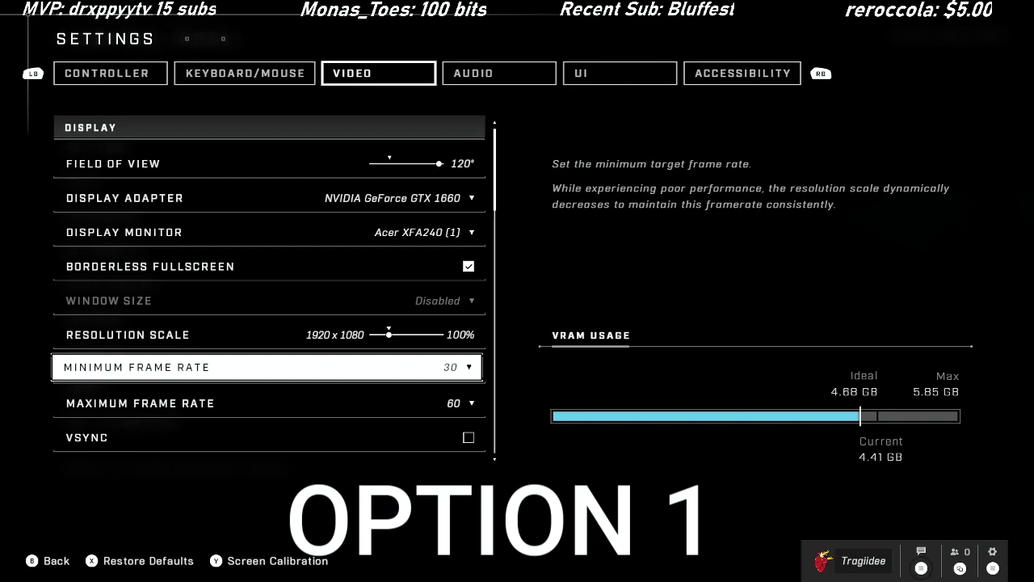
key(Down)
key(Down)
key(Down)
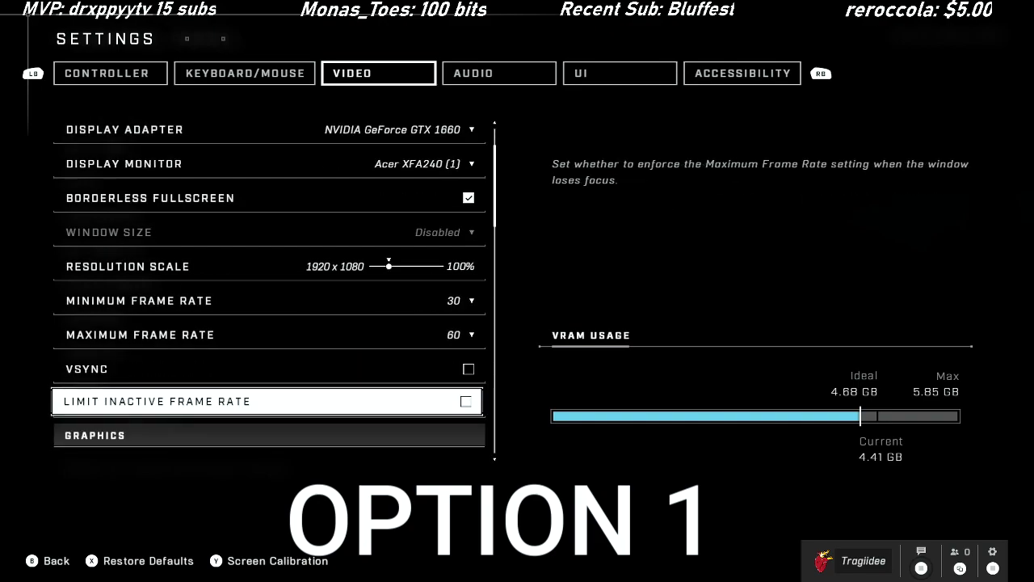
key(Down)
key(Down)
key(Up)
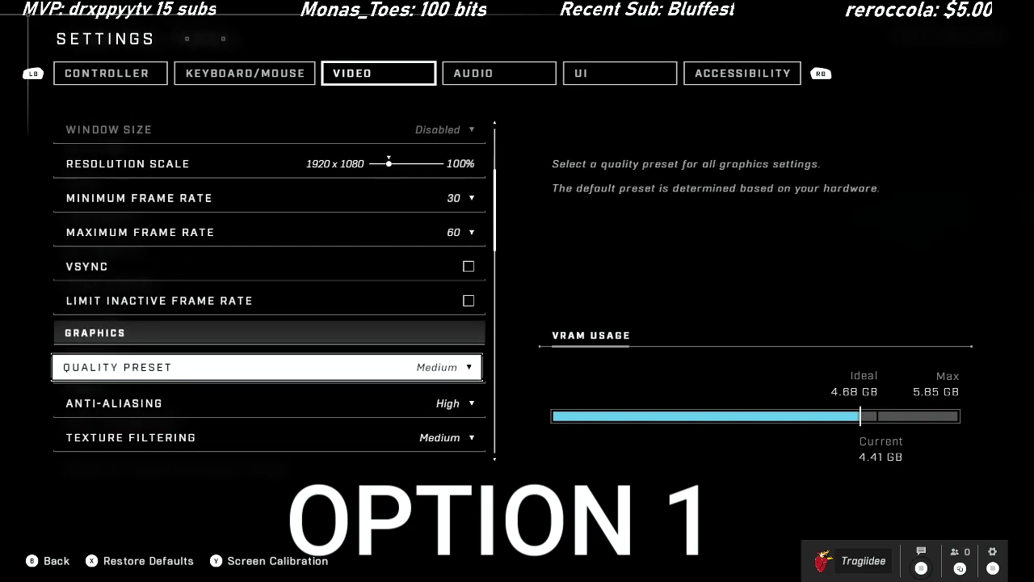
- Look through texture, geometry and lighting quality, keeping Lighting Quality at Medium
key(Down)
key(Down)
key(Down)
key(Up)
key(Up)
key(Return)
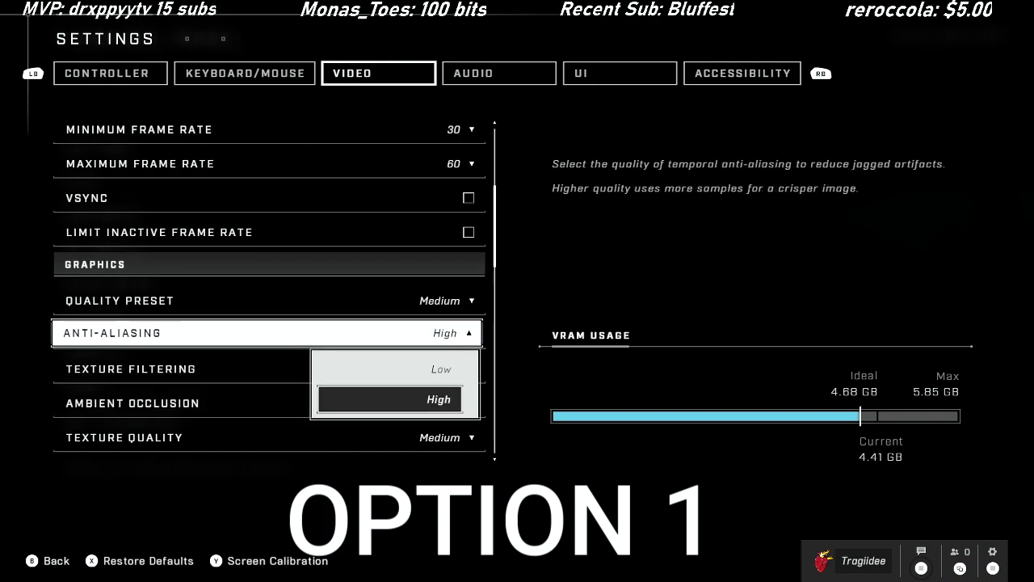
key(Return)
key(Down)
key(Down)
key(Down)
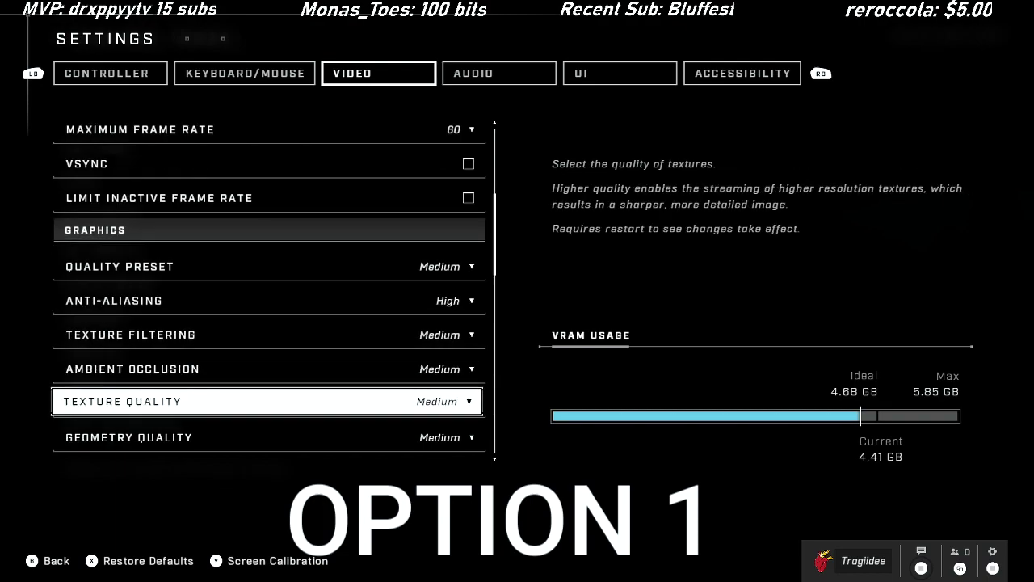
key(Down)
key(Down)
key(Down)
key(Down)
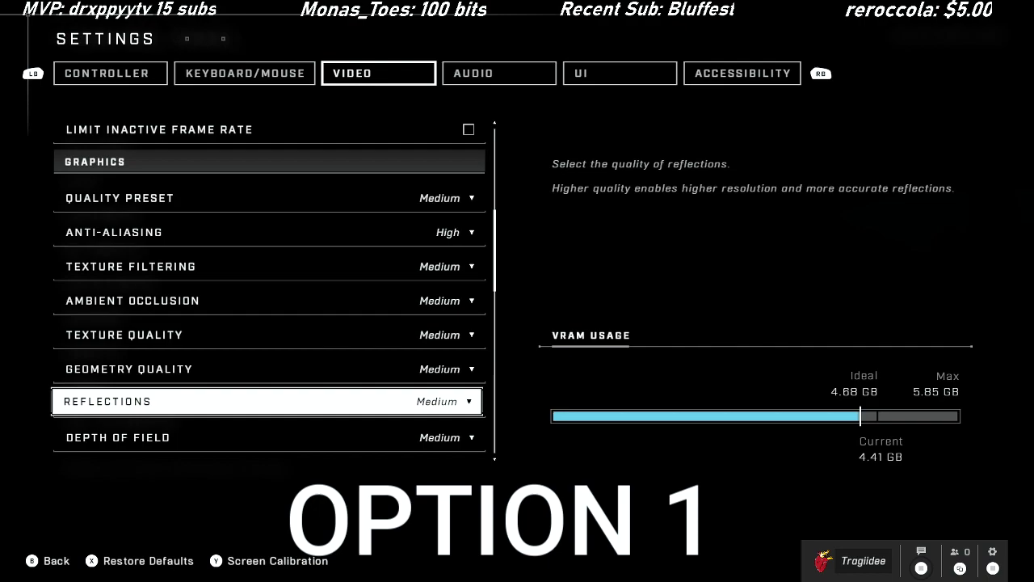
key(Up)
key(Down)
key(Down)
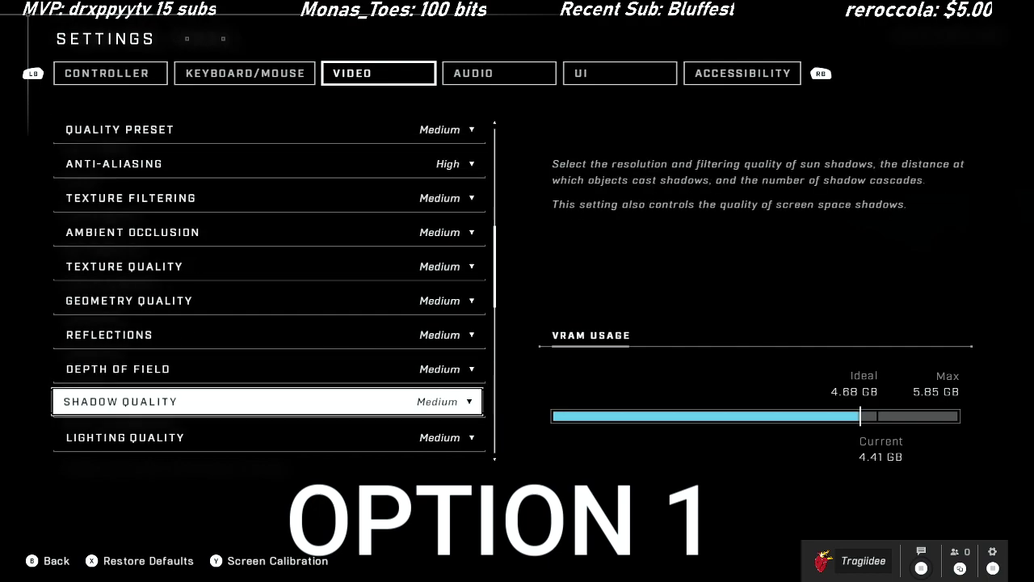
key(Return)
key(Return)
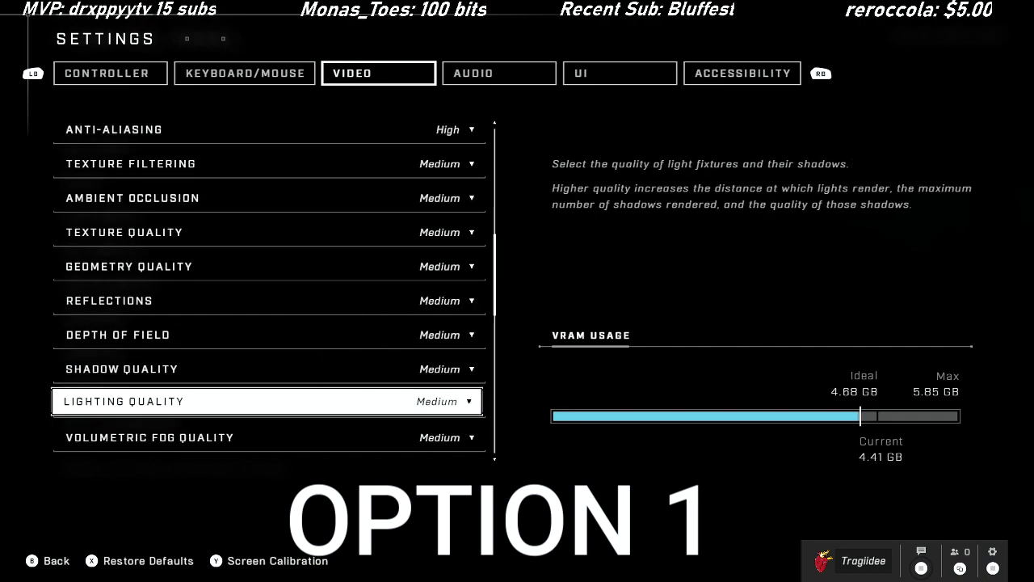
key(Down)
key(Down)
key(Down)
key(Down)
key(Down)
- Lower Blur to 0% and start lowering Screen Shake
key(Down)
key(Down)
key(Down)
key(Down)
key(Down)
key(Down)
key(Down)
key(Down)
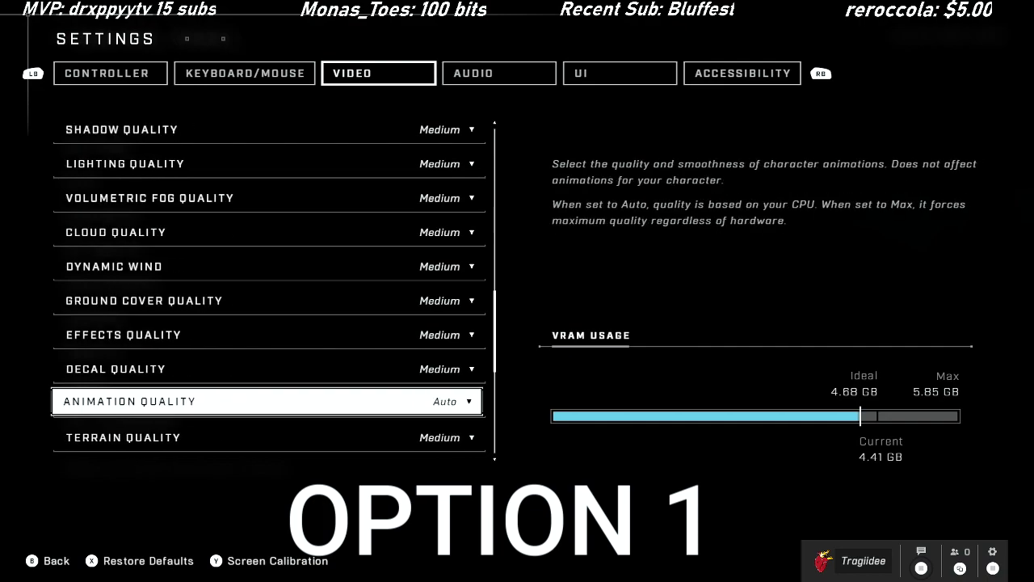
key(Down)
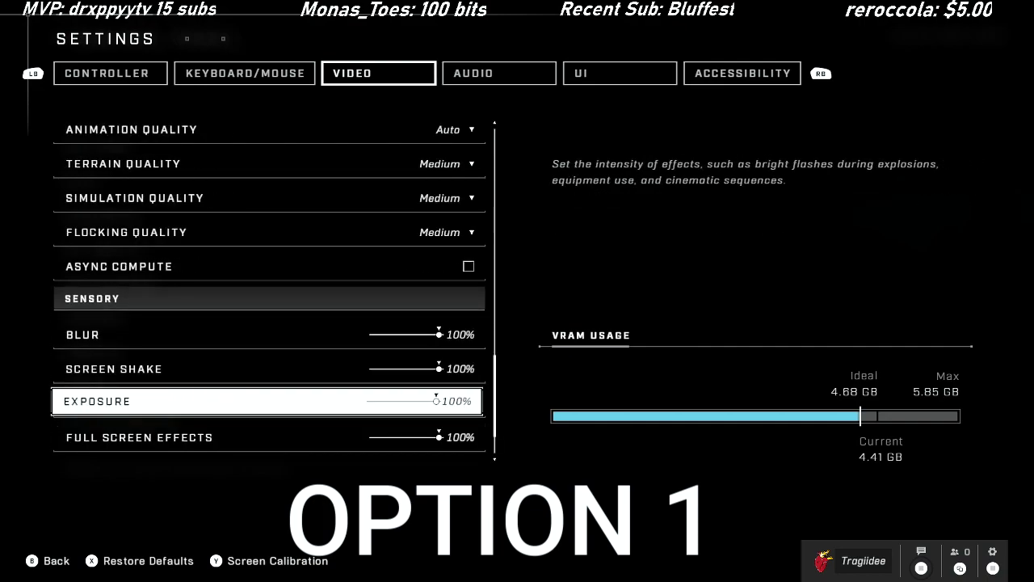
key(Up)
key(Up)
key(Left)
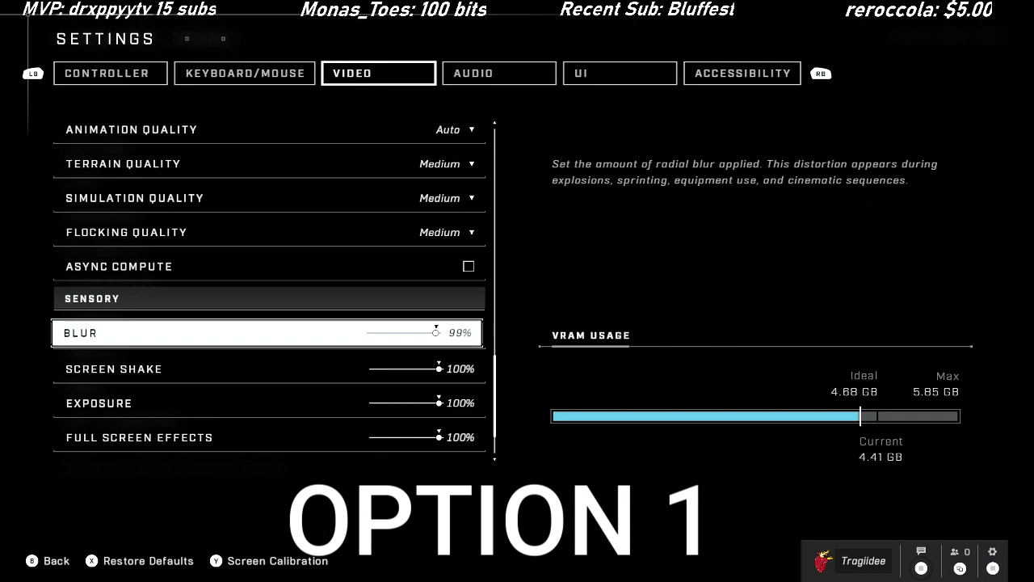
key(Left)
key(Left)
key(Left)
key(Left)
key(Left)
key(Left)
key(Left)
key(Left)
key(Left)
key(Left)
key(Left)
key(Left)
key(Left)
key(Left)
key(Left)
key(Left)
key(Left)
key(Left)
key(Left)
key(Left)
key(Left)
key(Left)
key(Left)
key(Left)
key(Left)
key(Left)
key(Left)
key(Left)
key(Left)
key(Left)
key(Left)
key(Left)
key(Left)
key(Left)
key(Left)
key(Left)
key(Left)
key(Left)
key(Left)
key(Left)
key(Left)
key(Left)
key(Left)
key(Left)
key(Left)
key(Left)
key(Left)
key(Left)
key(Left)
key(Left)
key(Left)
key(Left)
key(Left)
key(Down)
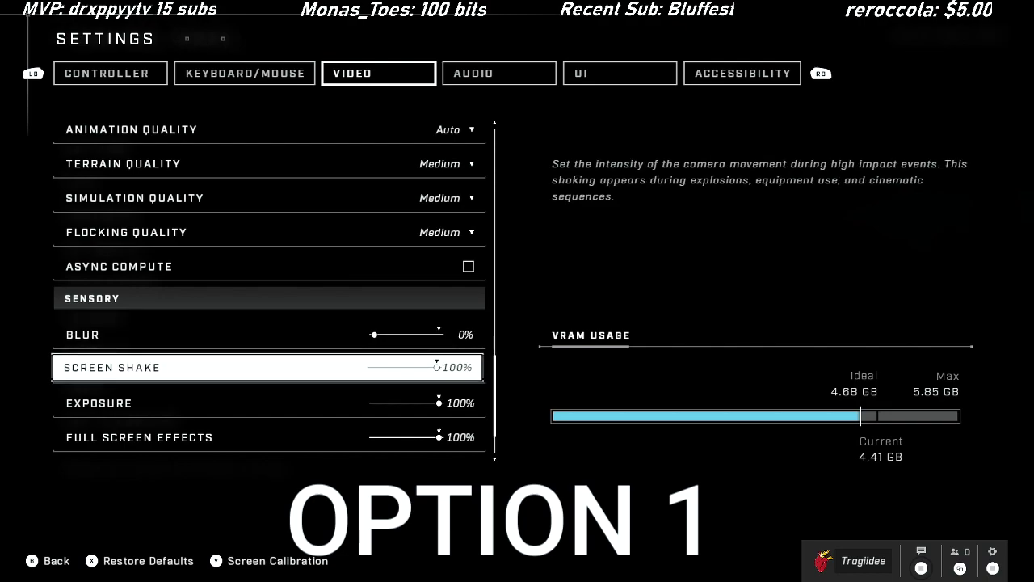
key(Left)
key(Left)
key(Left)
key(Left)
key(Left)
key(Left)
key(Left)
key(Left)
key(Left)
key(Left)
key(Left)
key(Left)
key(Left)
key(Left)
key(Left)
key(Left)
key(Left)
key(Left)
key(Left)
key(Left)
key(Left)
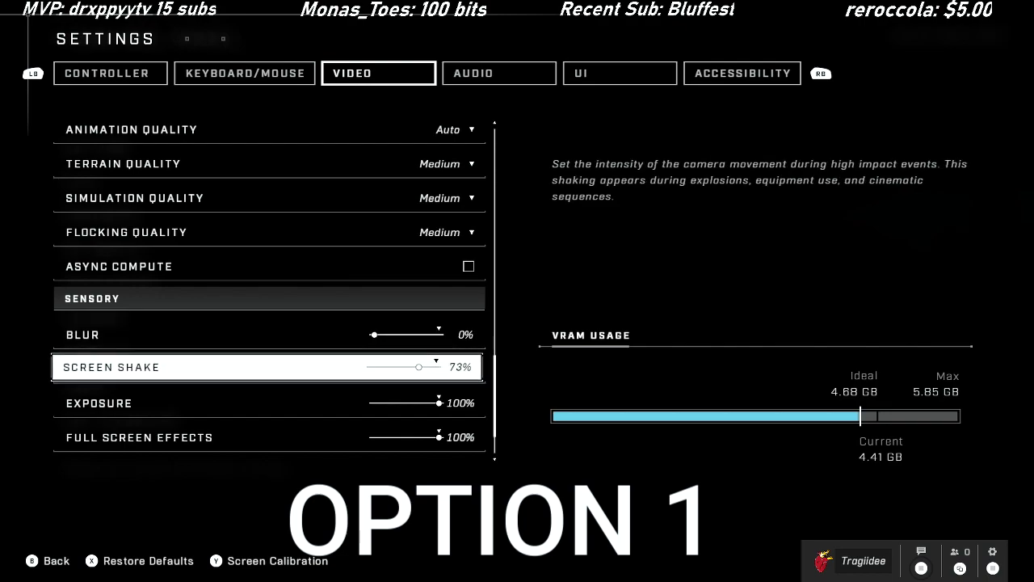
key(Left)
key(Left)
key(Left)
key(Left)
key(Left)
key(Left)
key(Left)
key(Left)
key(Left)
key(Left)
key(Left)
key(Left)
key(Left)
key(Left)
key(Left)
key(Left)
key(Left)
key(Left)
key(Left)
key(Left)
key(Left)
key(Left)
key(Left)
key(Left)
key(Left)
key(Left)
key(Left)
key(Left)
key(Up)
- Raise Blur and Screen Shake back up to 100%
key(Right)
key(Right)
key(Right)
key(Right)
key(Right)
key(Right)
key(Right)
key(Right)
key(Right)
key(Right)
key(Right)
key(Right)
key(Right)
key(Right)
key(Right)
key(Right)
key(Right)
key(Right)
key(Right)
key(Right)
key(Right)
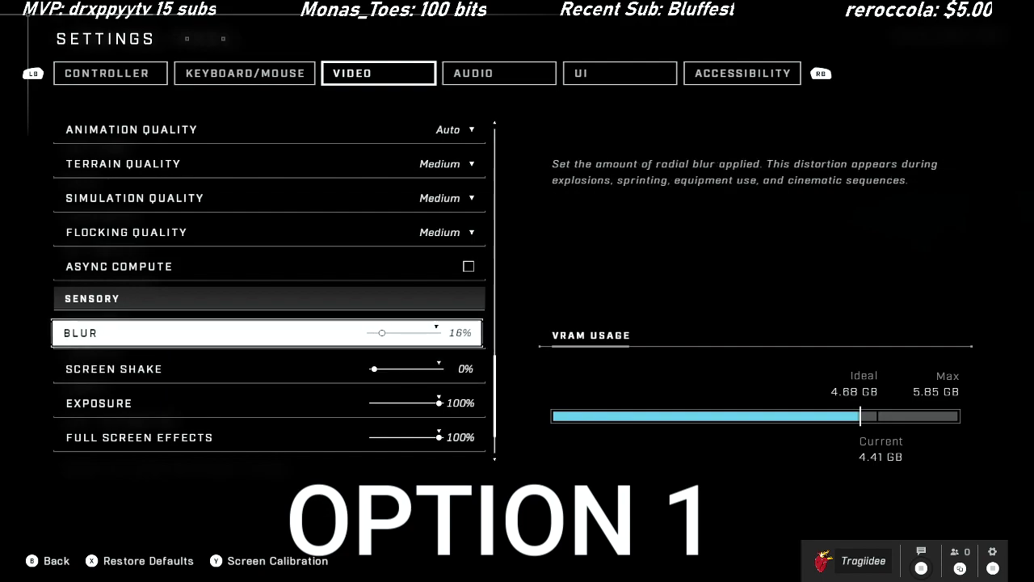
key(Right)
key(Right)
key(Right)
key(Right)
key(Right)
key(Right)
key(Right)
key(Right)
key(Right)
key(Right)
key(Right)
key(Right)
key(Right)
key(Right)
key(Right)
key(Right)
key(Right)
key(Right)
key(Right)
key(Right)
key(Right)
key(Right)
key(Right)
key(Right)
key(Right)
key(Right)
key(Right)
key(Right)
key(Right)
key(Right)
key(Right)
key(Down)
key(Right)
key(Right)
key(Right)
key(Right)
key(Right)
key(Right)
key(Right)
key(Right)
key(Right)
key(Right)
key(Right)
key(Right)
key(Right)
key(Right)
key(Right)
key(Right)
key(Right)
key(Right)
key(Right)
key(Right)
key(Right)
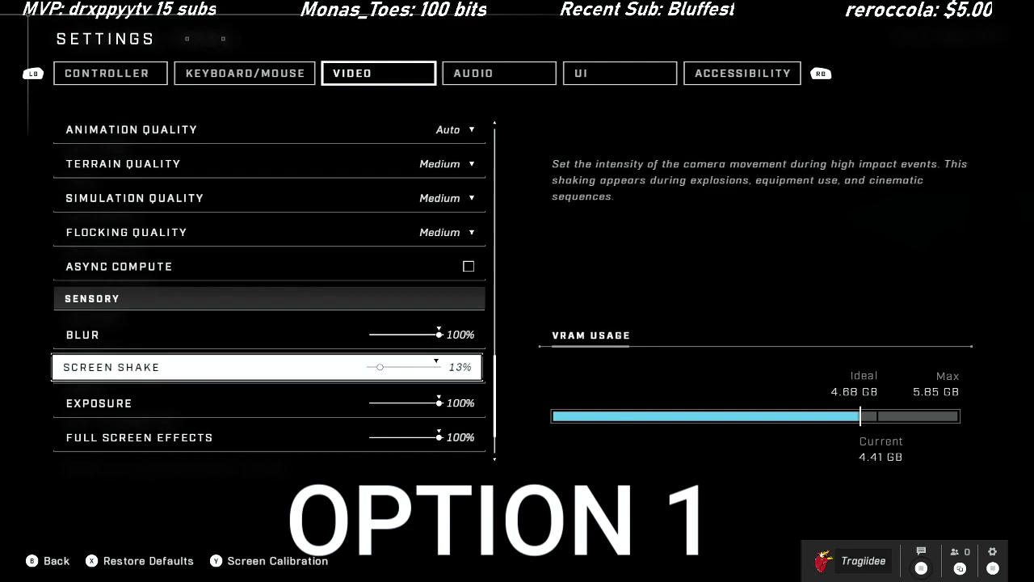
key(Right)
key(Right)
key(Right)
key(Right)
key(Right)
key(Right)
key(Right)
key(Right)
key(Right)
key(Right)
key(Right)
key(Right)
key(Right)
key(Right)
key(Right)
key(Right)
key(Right)
key(Right)
key(Right)
key(Right)
key(Right)
key(Right)
key(Right)
key(Right)
key(Right)
key(Right)
key(Right)
key(Right)
key(Right)
key(Right)
key(Right)
key(Down)
key(Down)
key(Down)
key(Down)
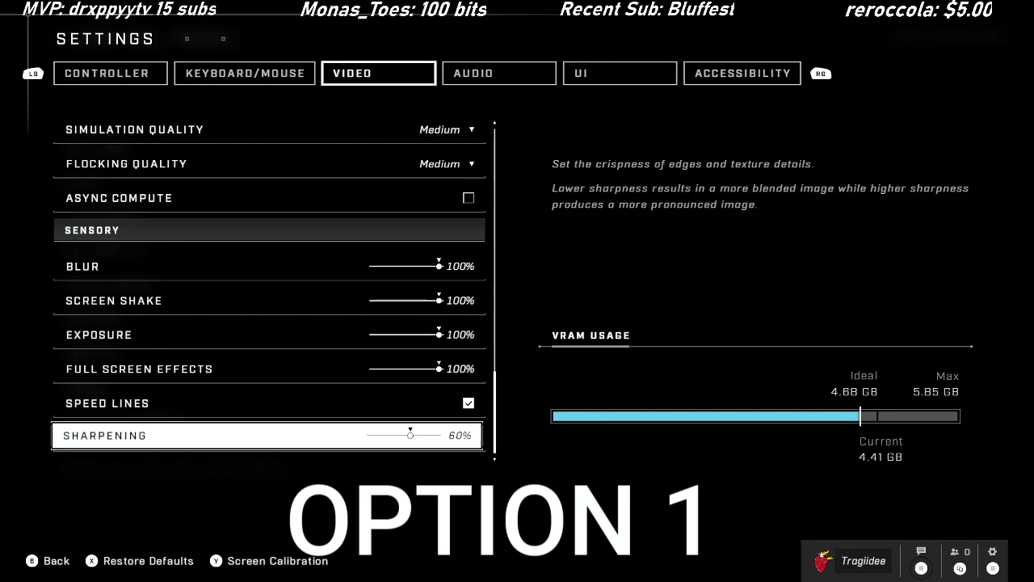
key(Up)
key(Down)
key(e)
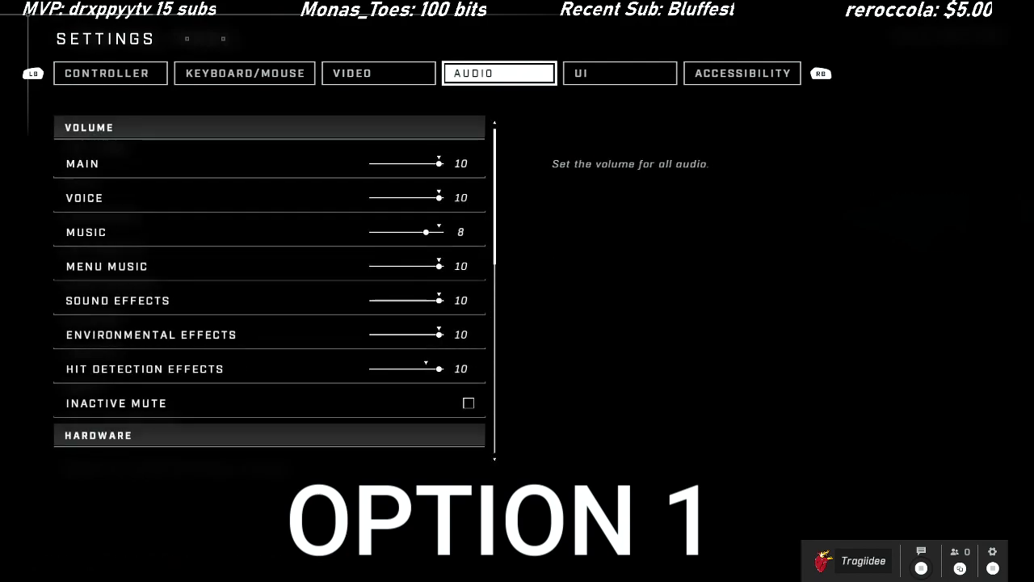
- Lower Hit Detection and Environmental Effects volumes to 6, then return both to 10
key(Down)
key(Down)
key(Down)
key(Down)
key(Down)
key(Down)
key(Down)
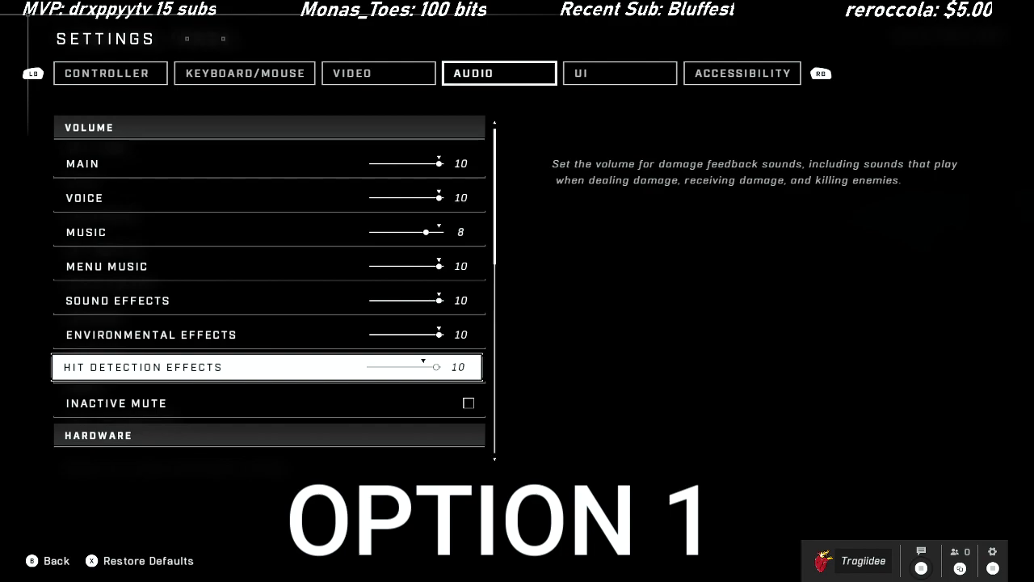
key(Left)
key(Left)
key(Left)
key(Left)
key(Up)
key(Up)
key(Up)
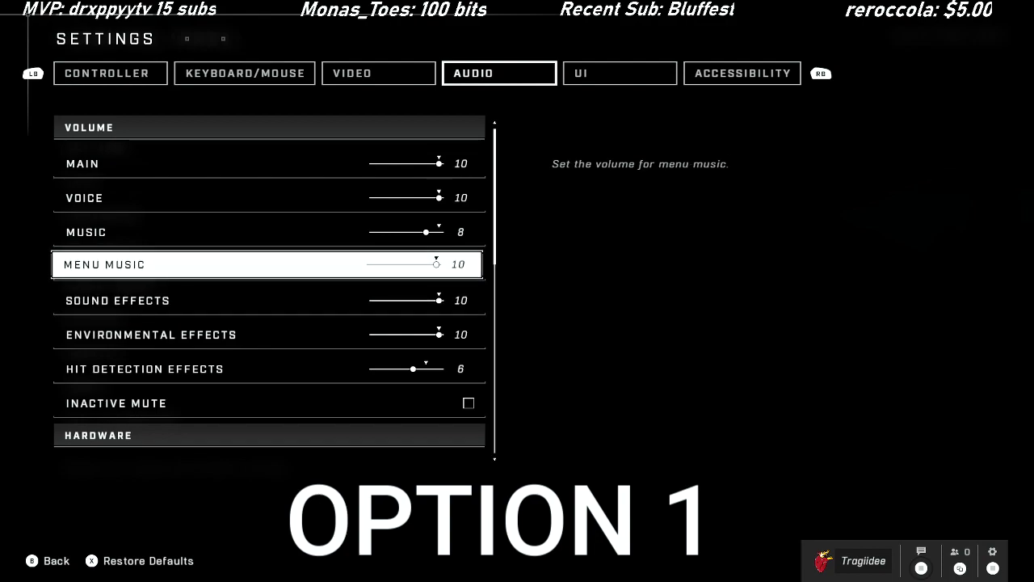
key(Up)
key(Up)
key(Down)
key(Down)
key(Down)
key(Down)
key(Down)
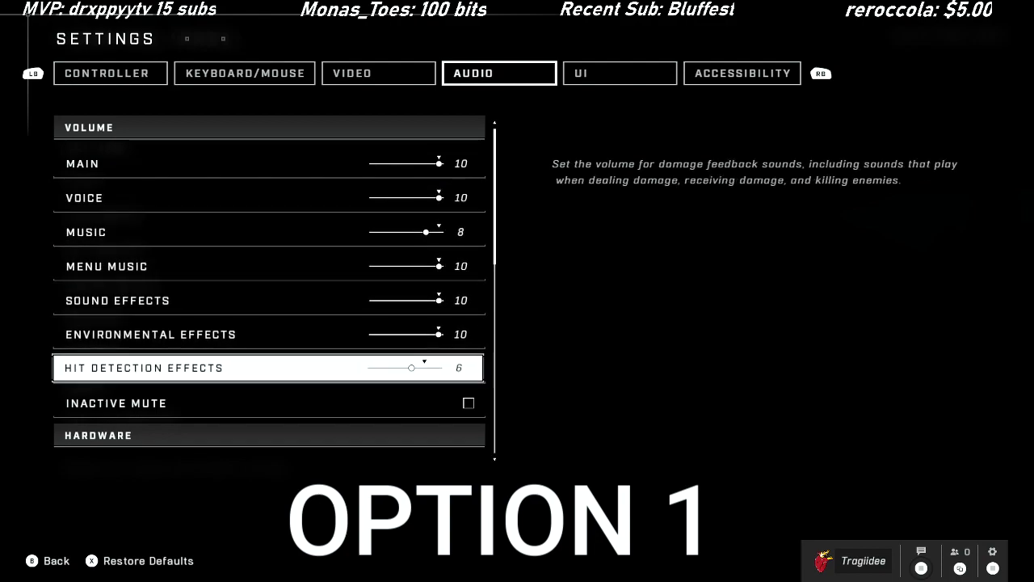
key(Up)
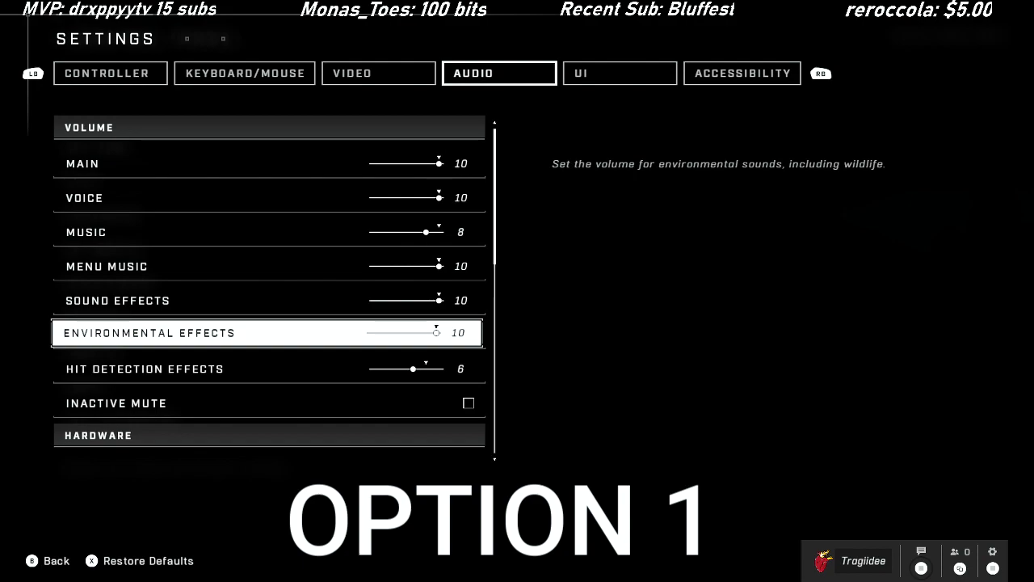
key(Left)
key(Left)
key(Left)
key(Left)
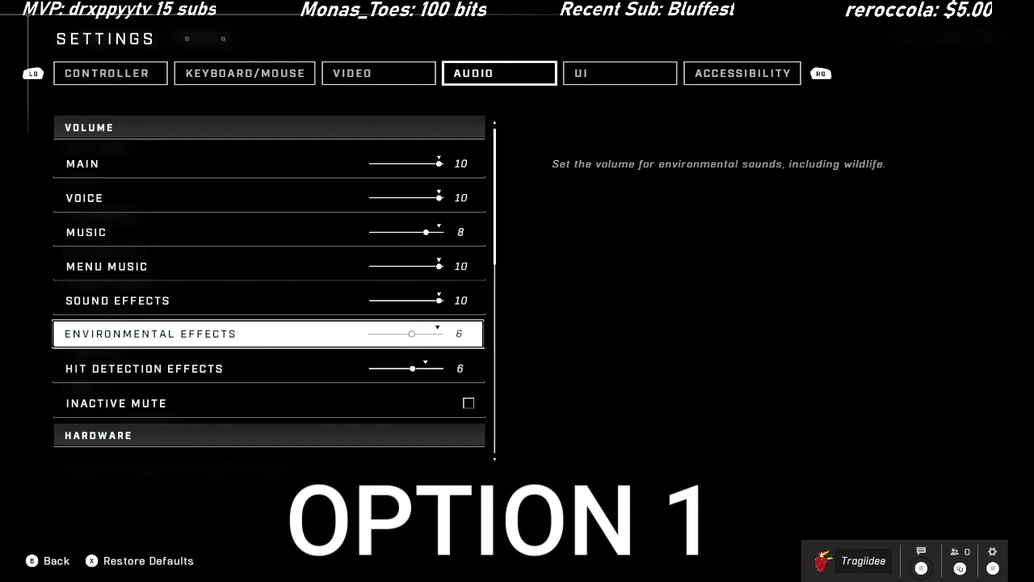
key(Right)
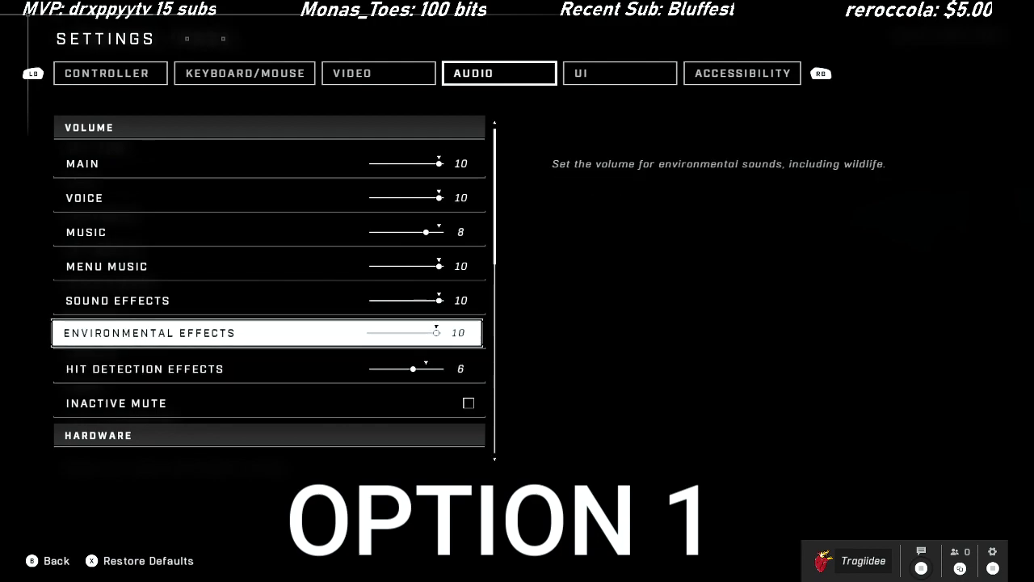
key(Down)
key(Right)
key(Right)
key(Right)
key(Right)
- Step through Dynamic Range, subtitle and voice chat options down to Spartan Chatter
key(Down)
key(Down)
key(Down)
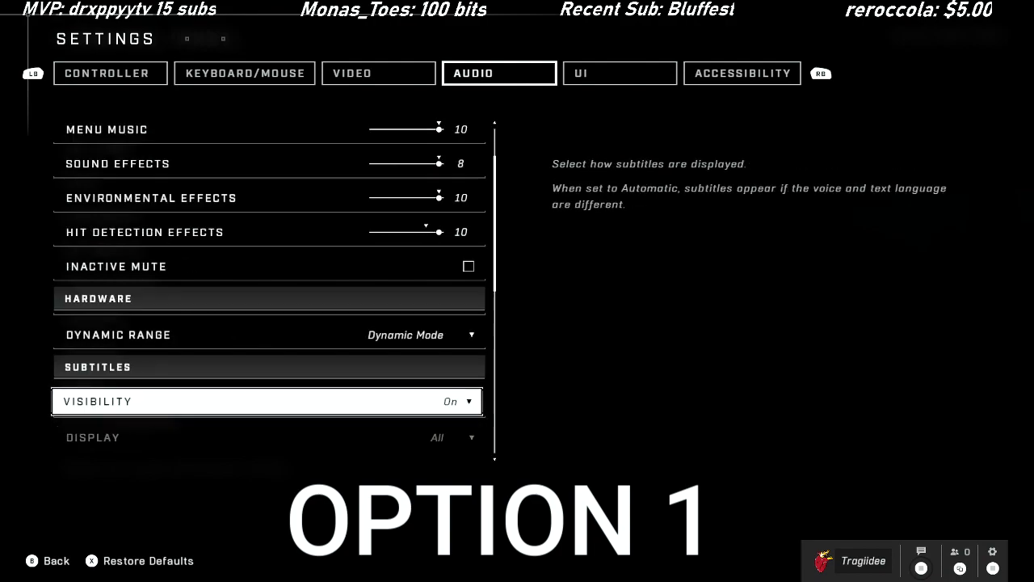
key(Up)
key(Up)
key(Down)
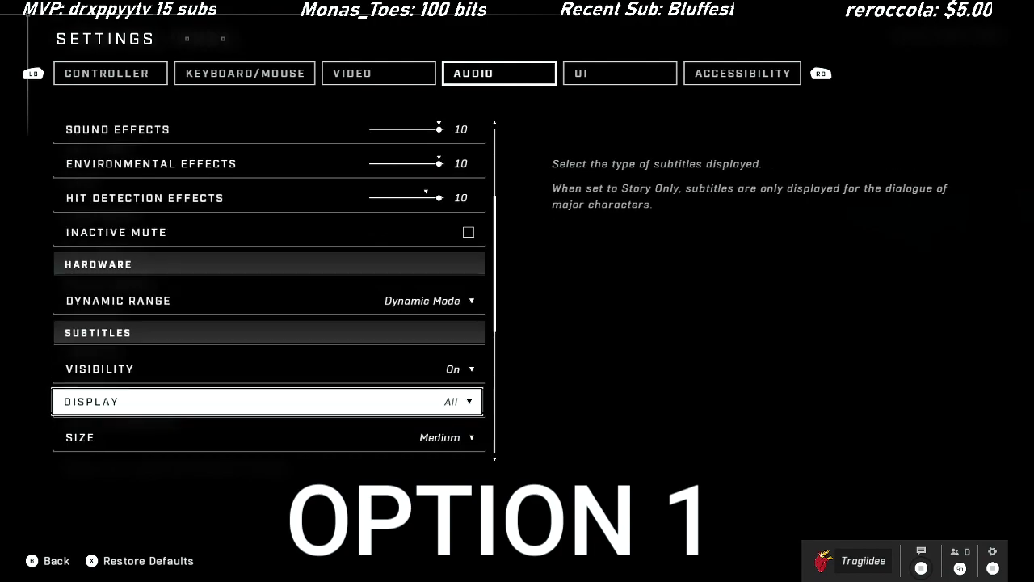
key(Down)
key(Down)
key(Down)
key(Down)
key(Down)
key(Down)
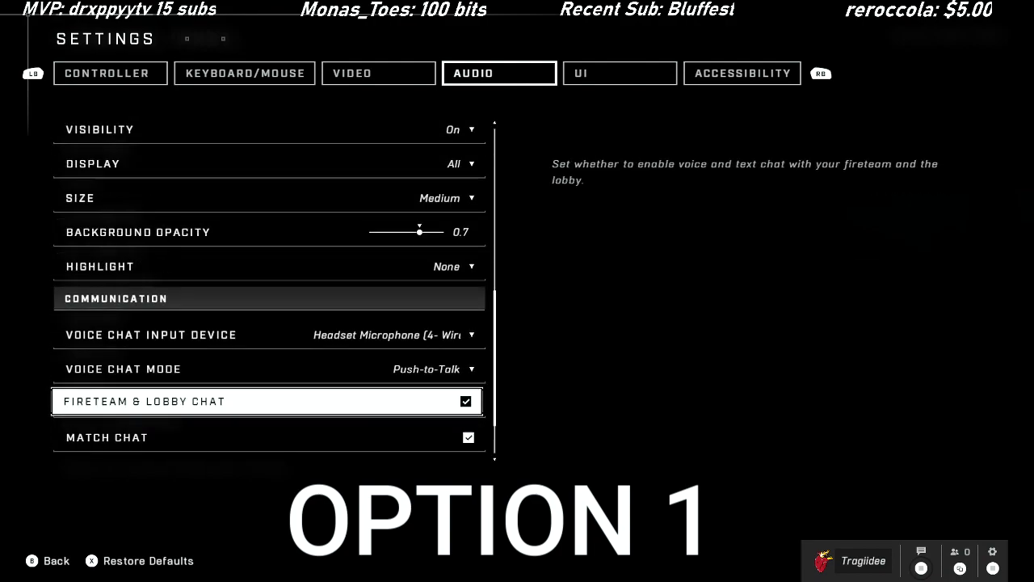
key(Down)
key(Down)
key(Down)
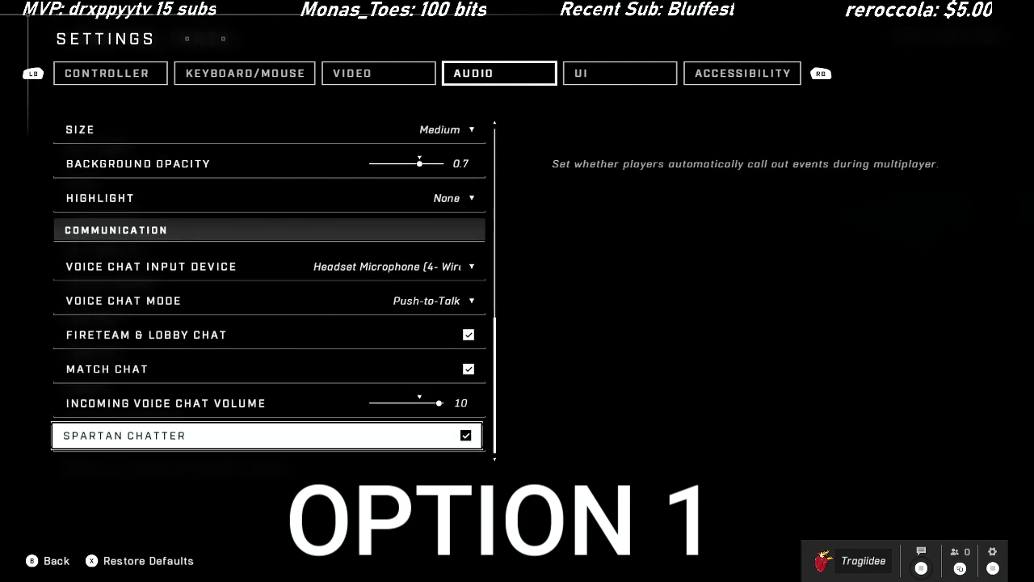
- Show the UI tab, then back out and reopen Settings on the Controller tab
key(e)
key(e)
key(q)
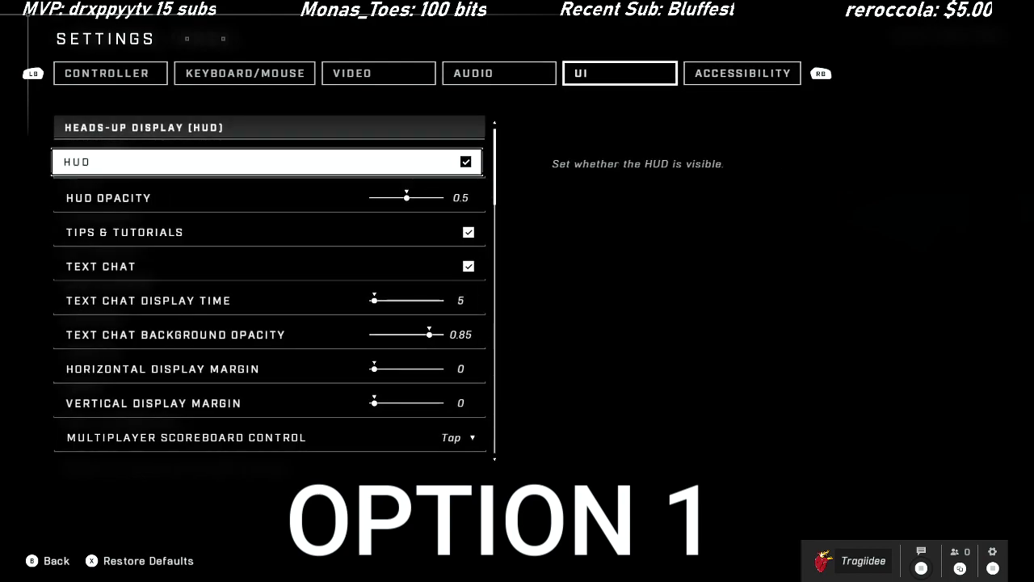
key(Escape)
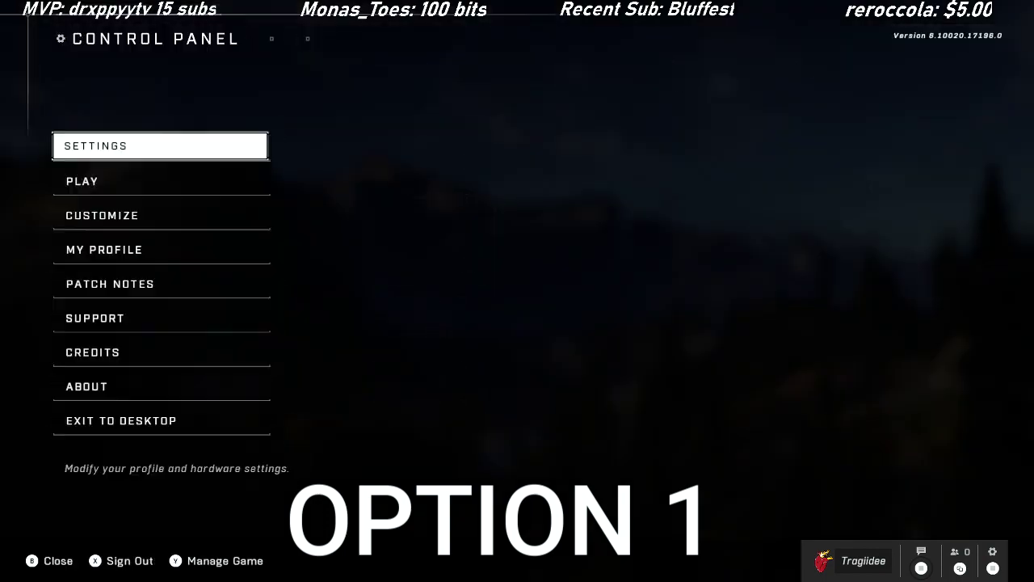
key(Return)
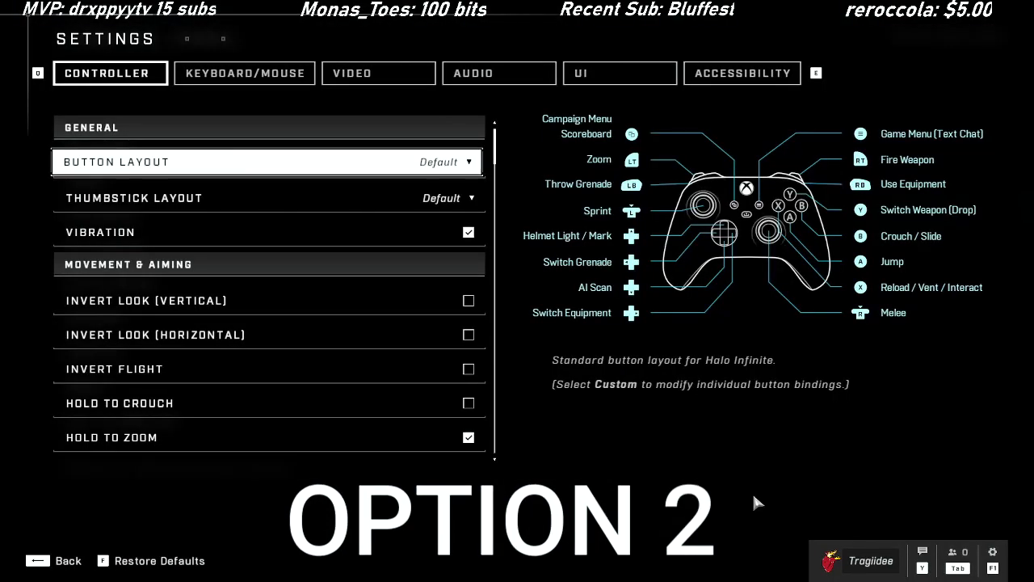
key(Escape)
key(Return)
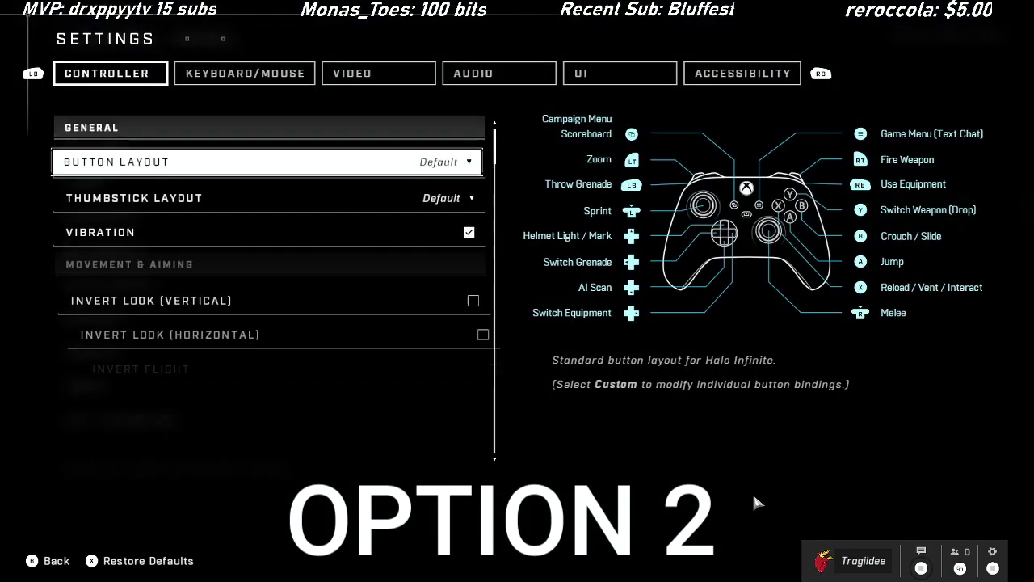
- Raise Look Acceleration to 5
key(Down)
key(Down)
key(Down)
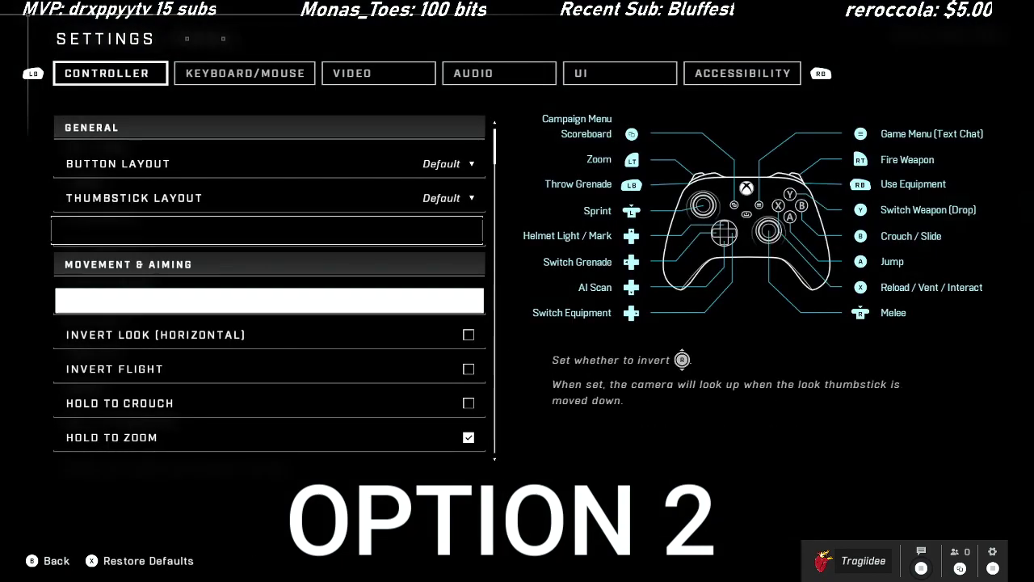
key(Down)
key(Down)
key(Down)
key(Down)
key(Down)
key(Down)
key(Down)
key(Down)
key(Down)
key(Down)
key(Down)
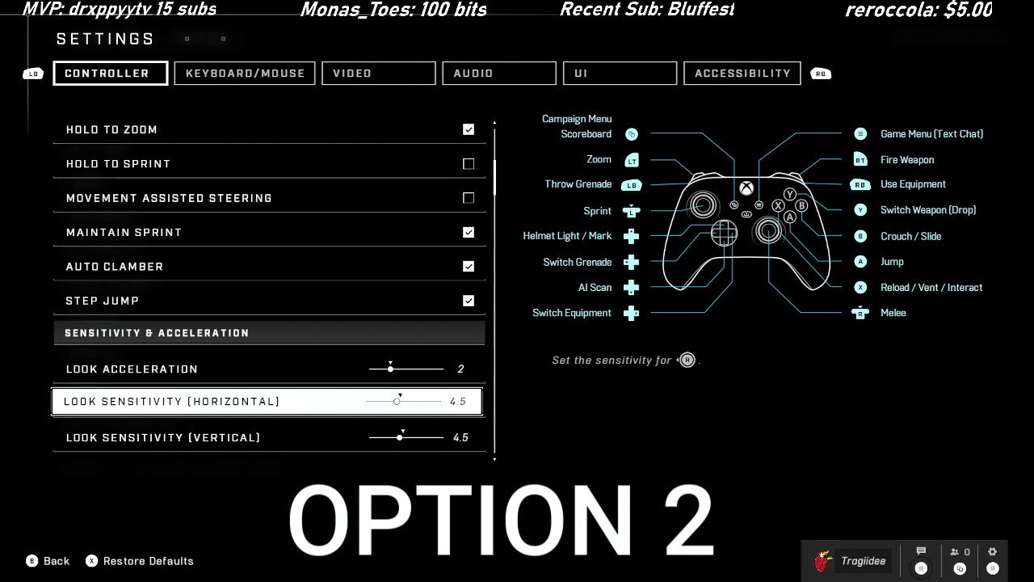
key(Up)
key(Right)
key(Right)
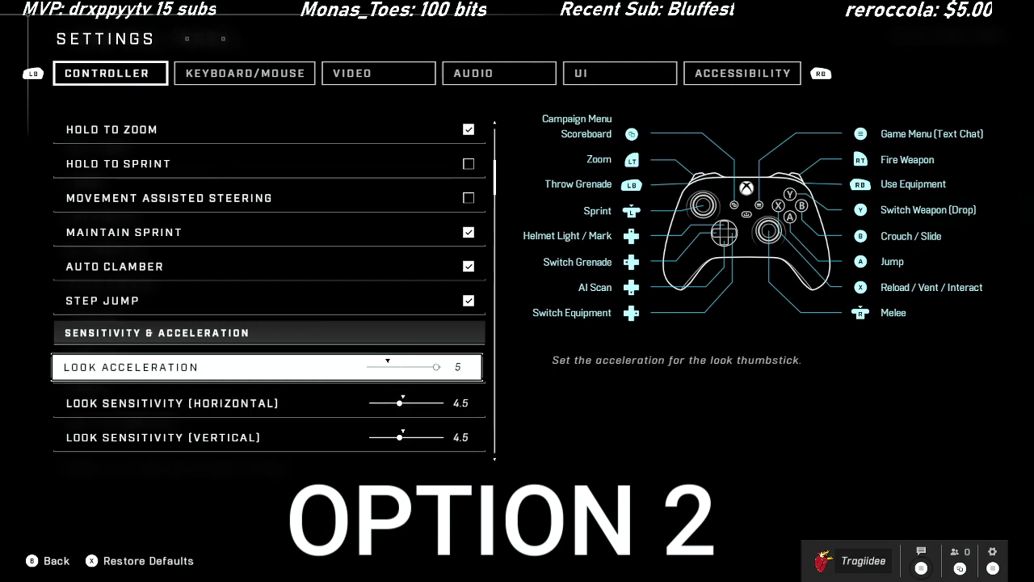
- Set horizontal and vertical look sensitivity both to 8.5
key(Down)
key(Right)
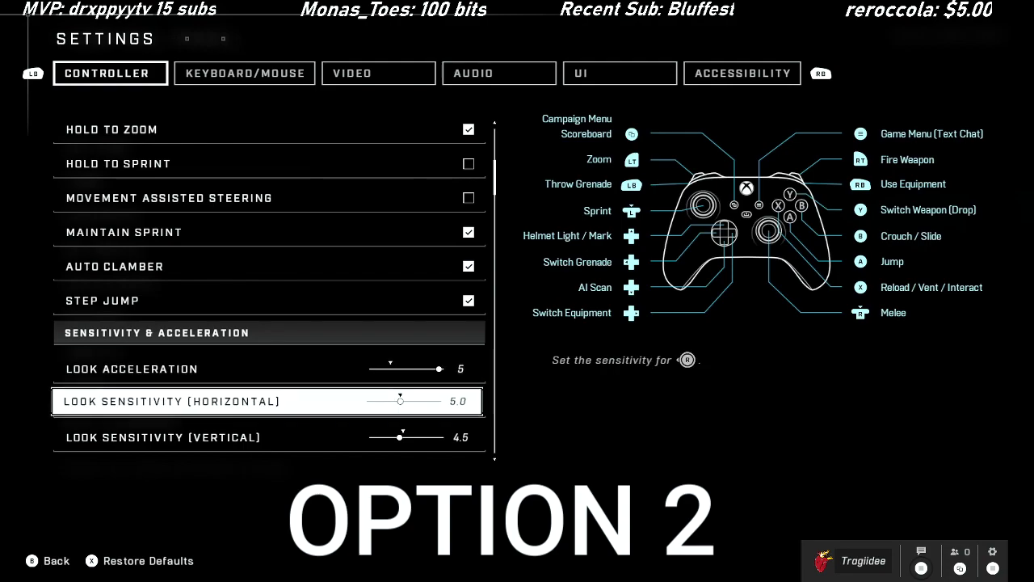
key(Right)
key(Right)
key(Right)
key(Left)
key(Down)
key(Right)
key(Right)
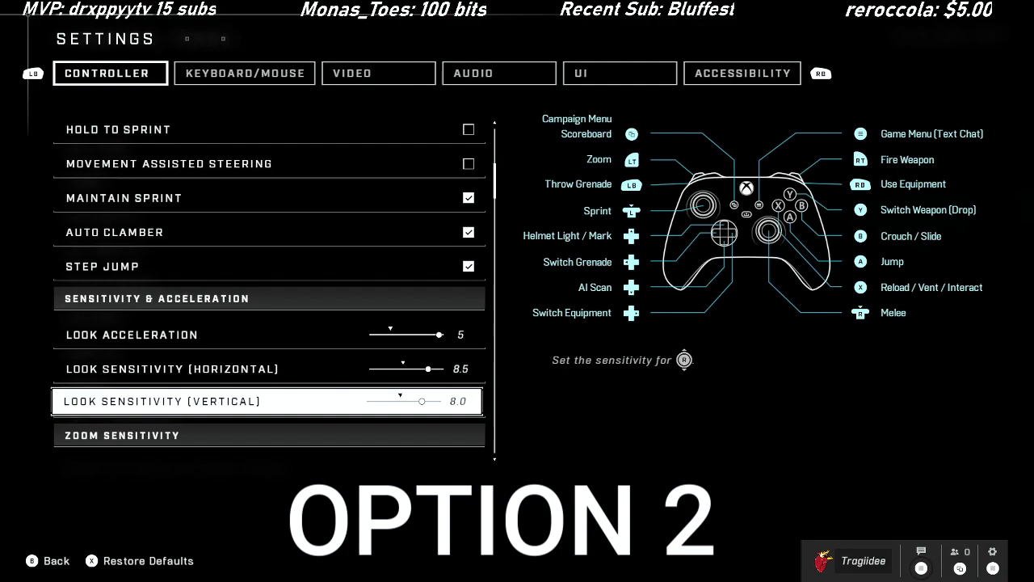
key(Up)
key(Down)
key(Up)
key(Down)
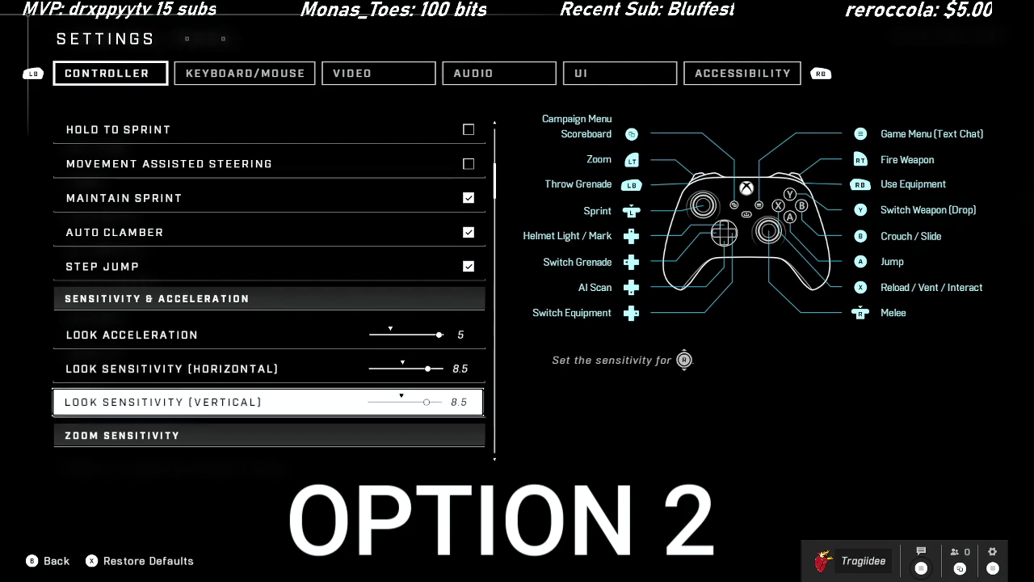
key(Down)
key(Down)
- Set the Move Thumbstick center deadzone to 11.5, max input threshold 0.0 and axial deadzone 0.0
key(Down)
key(Down)
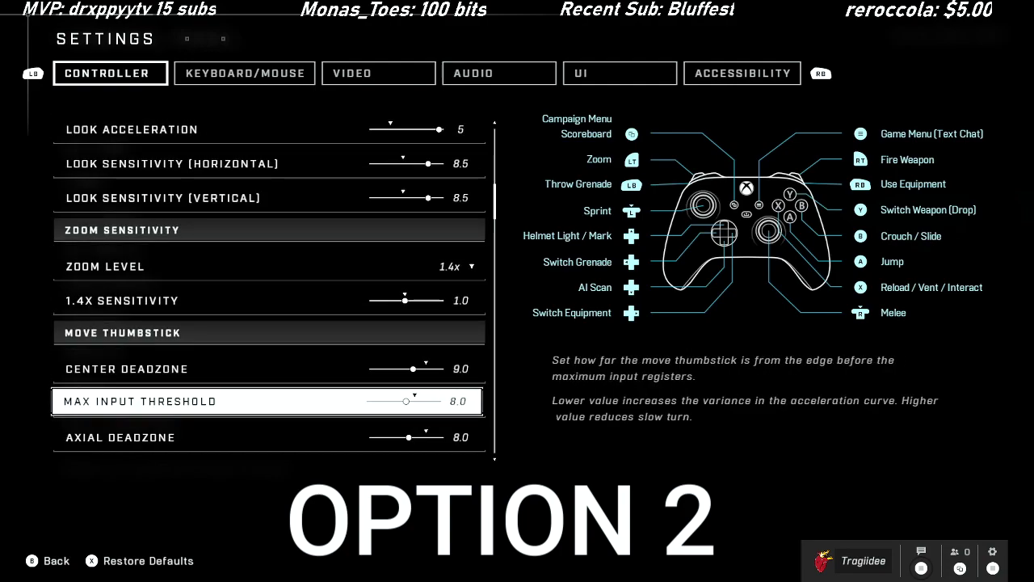
key(Up)
key(Down)
key(Up)
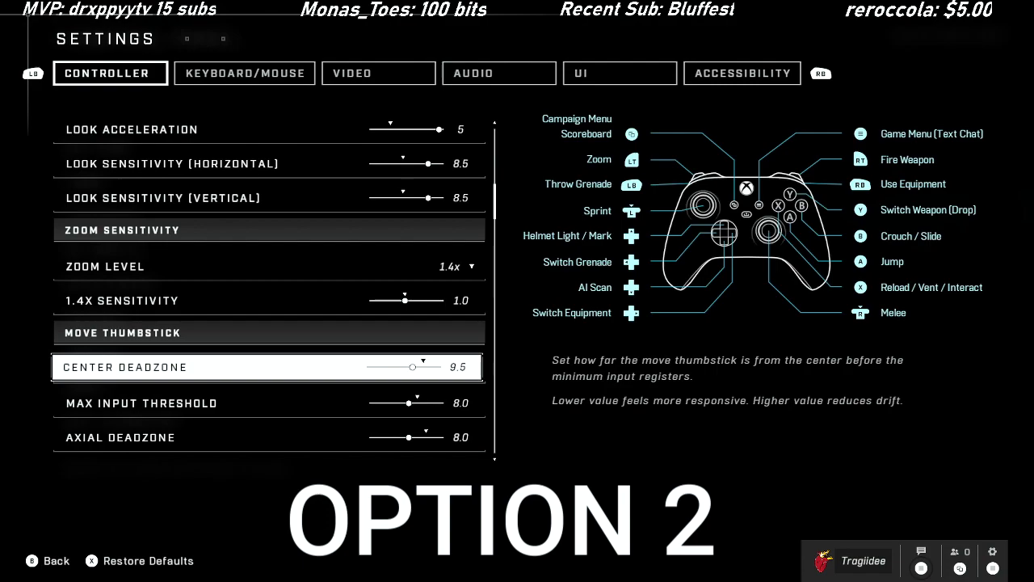
key(Right)
key(Right)
key(Right)
key(Right)
key(Down)
key(Left)
key(Left)
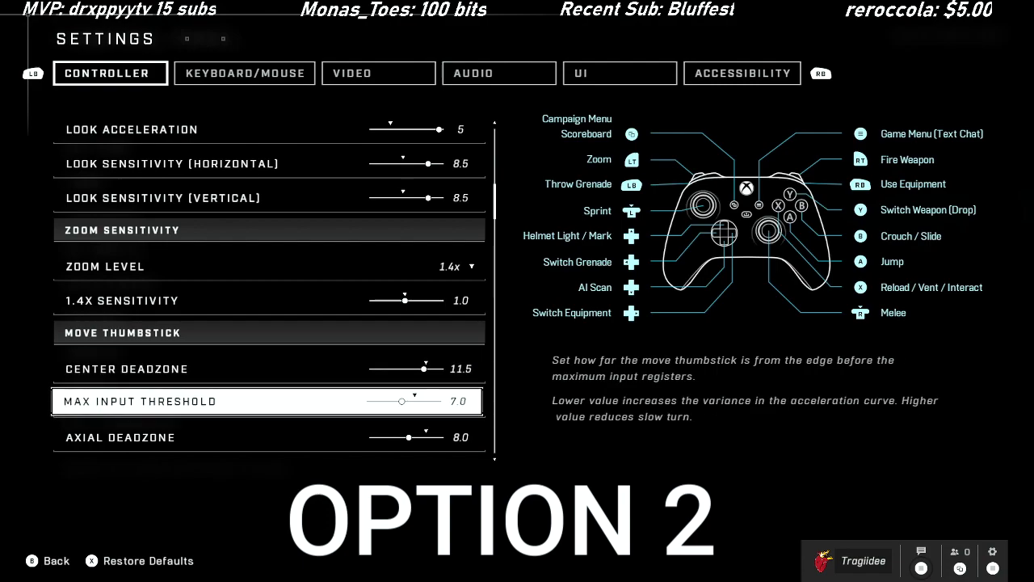
key(Left)
key(Left)
key(Left)
key(Left)
key(Down)
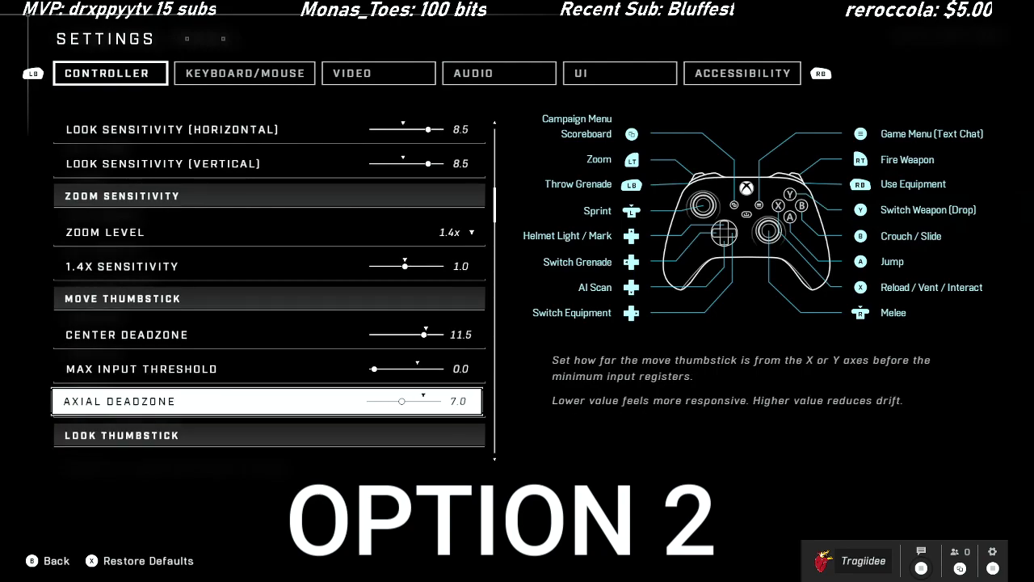
key(Left)
key(Left)
key(Left)
key(Left)
key(Left)
key(Left)
key(Left)
key(Left)
- Set the Look Thumbstick center deadzone to 11.5, max input threshold 0.0 and axial deadzone 0.0
key(Down)
key(Down)
key(Down)
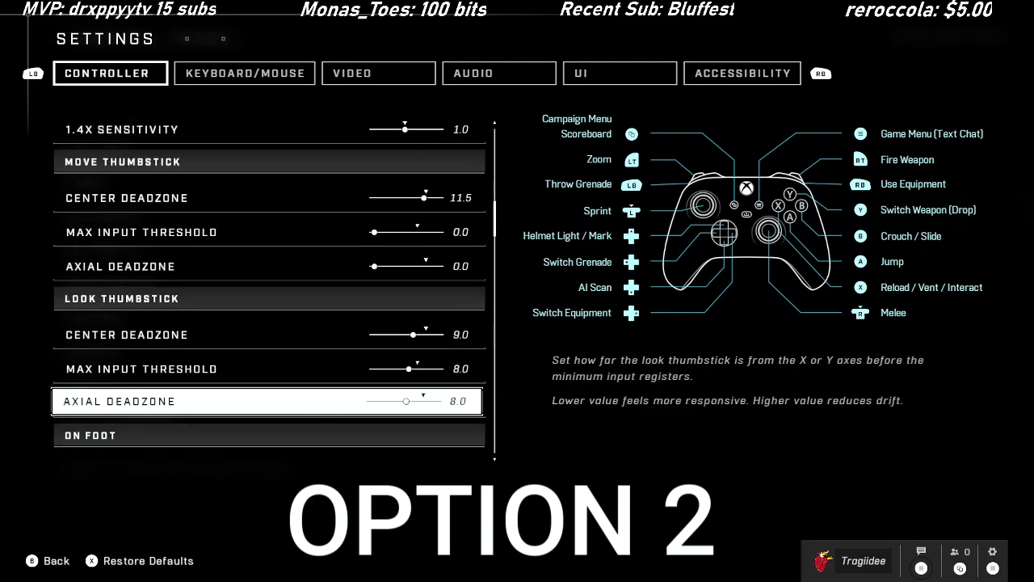
key(Up)
key(Up)
key(Right)
key(Right)
key(Right)
key(Right)
key(Right)
key(Down)
key(Left)
key(Left)
key(Left)
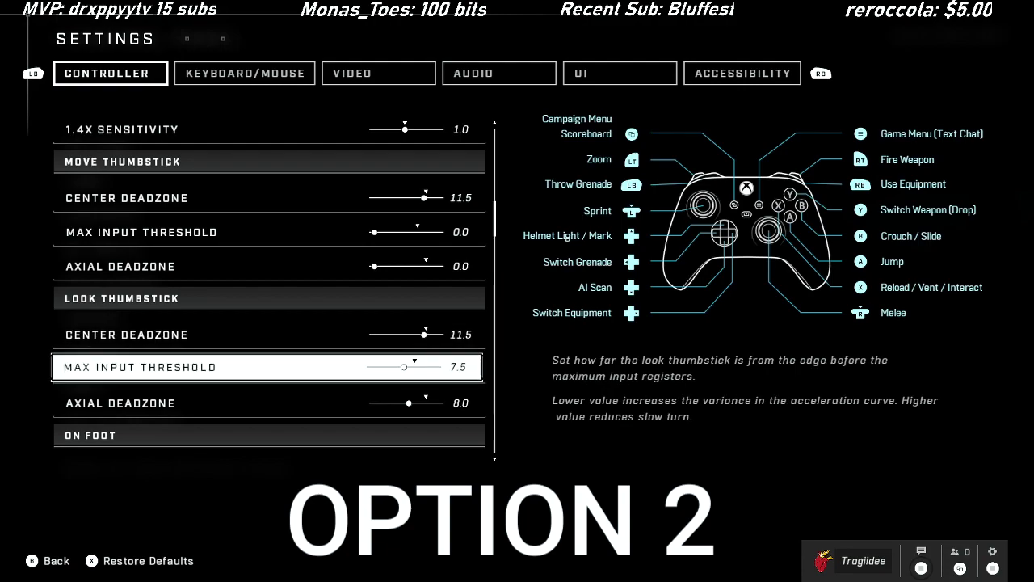
key(Left)
key(Left)
key(Left)
key(Left)
key(Left)
key(Left)
key(Left)
key(Left)
key(Left)
key(Left)
key(Left)
key(Left)
key(Left)
key(Down)
key(Left)
key(Left)
key(Left)
key(Left)
key(Left)
key(Left)
key(Left)
key(Left)
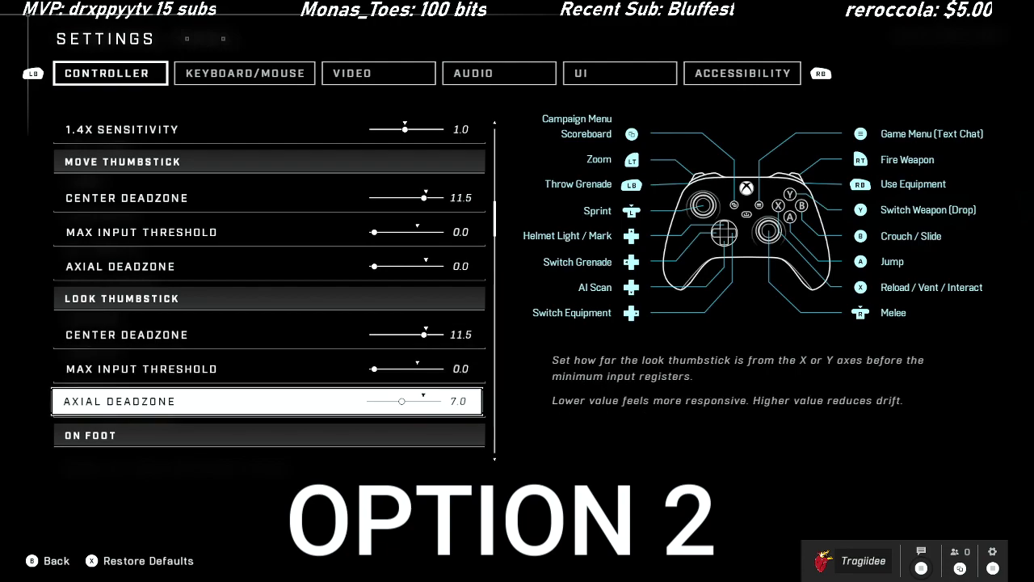
key(Down)
key(Down)
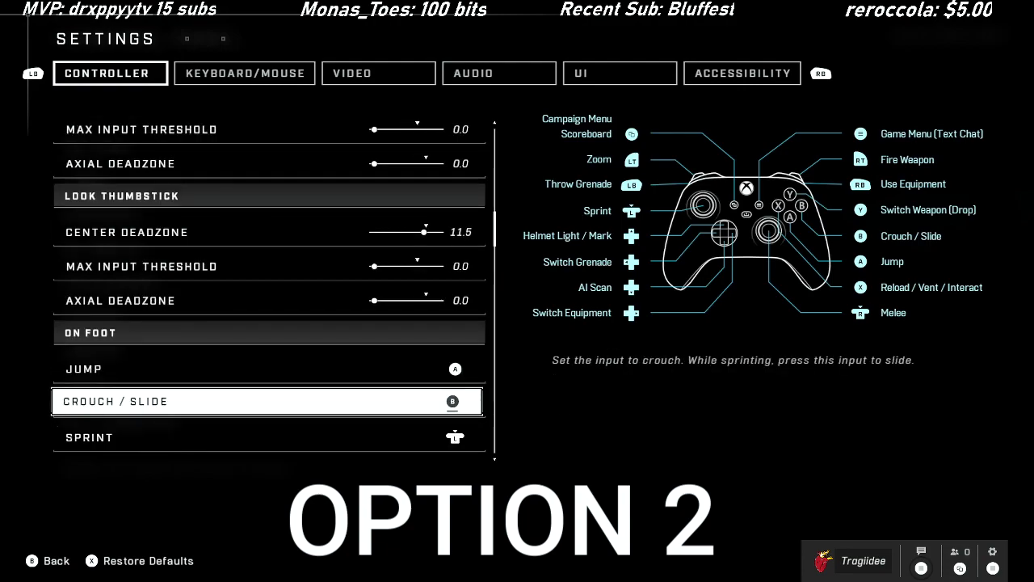
- Review the deadzones, 1.4x zoom sensitivity and look sensitivities, ending at Look Acceleration
key(Up)
key(Up)
key(Up)
key(Up)
key(Up)
key(Up)
key(Up)
key(Up)
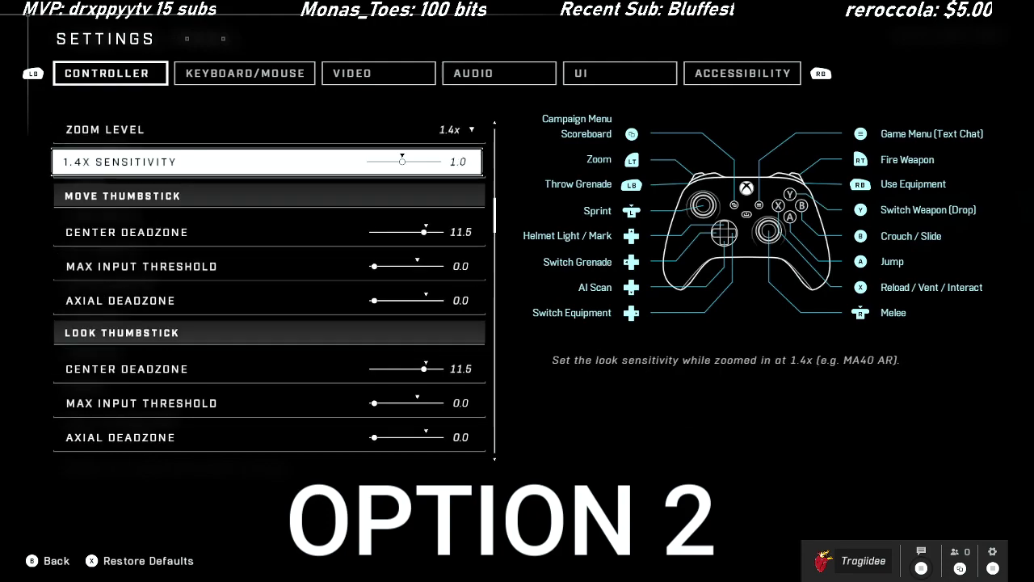
key(Down)
key(Down)
key(Up)
key(Up)
key(Up)
key(Up)
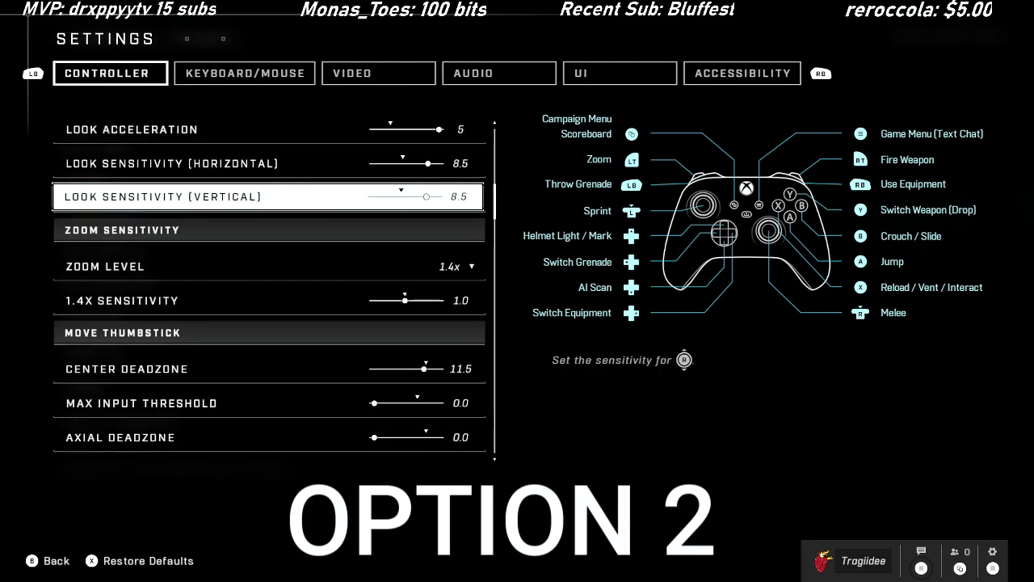
key(Down)
key(Down)
key(Up)
key(Up)
key(Up)
key(Up)
key(Down)
key(Up)
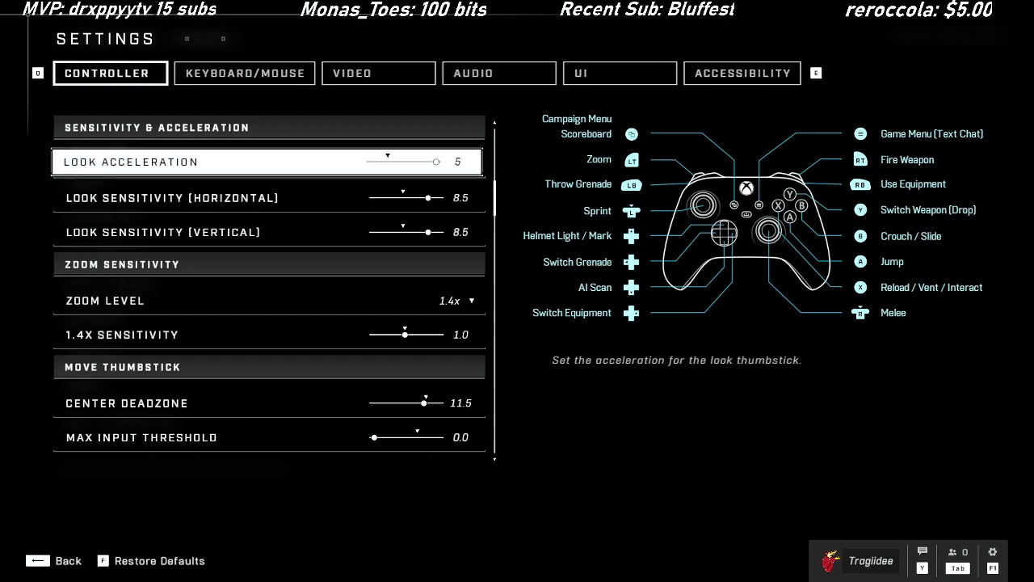
- Reopen Settings from the Control Panel and raise controller Look Acceleration toward 5
scroll(267, 162, up, 5)
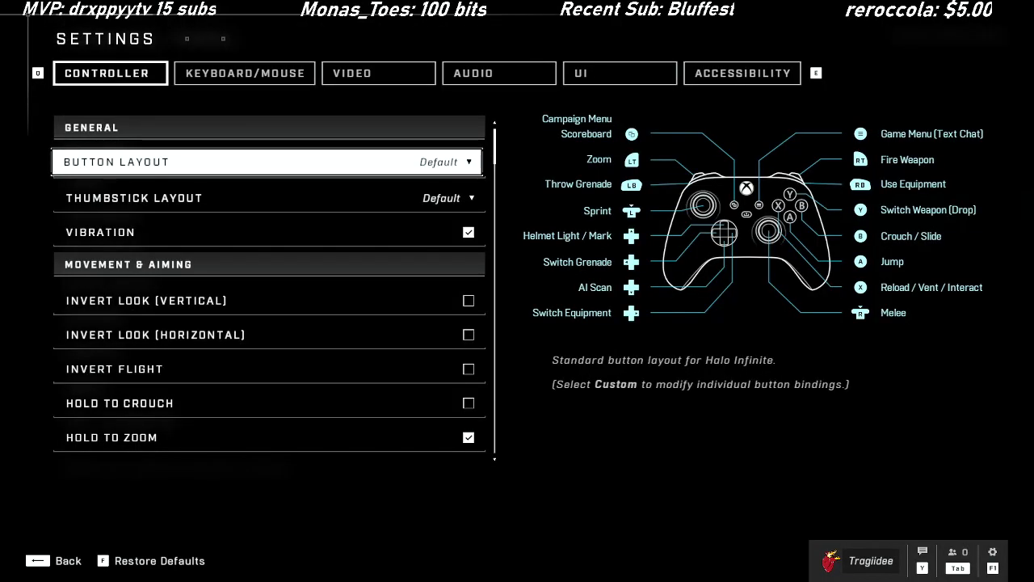
key(Escape)
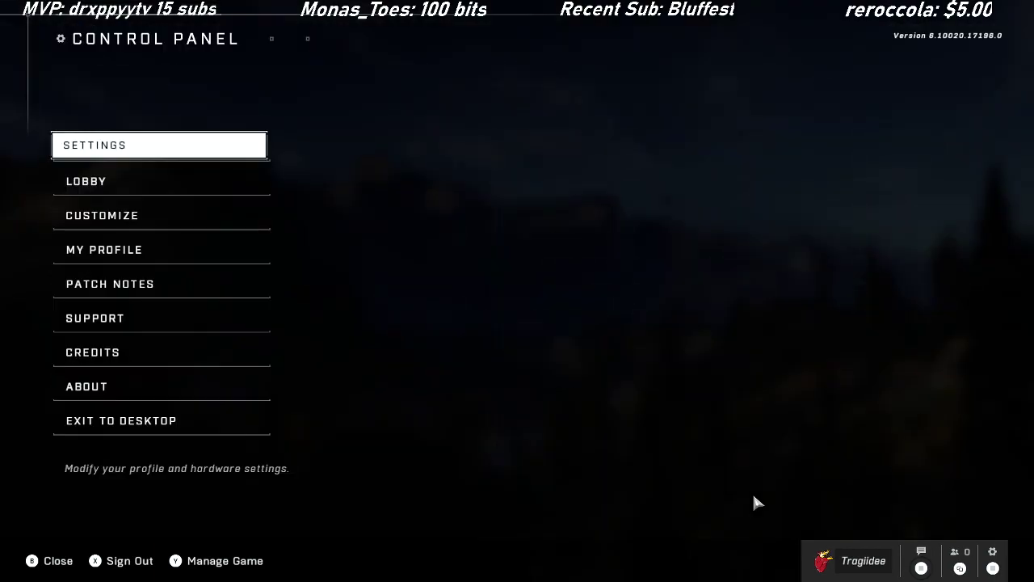
key(Return)
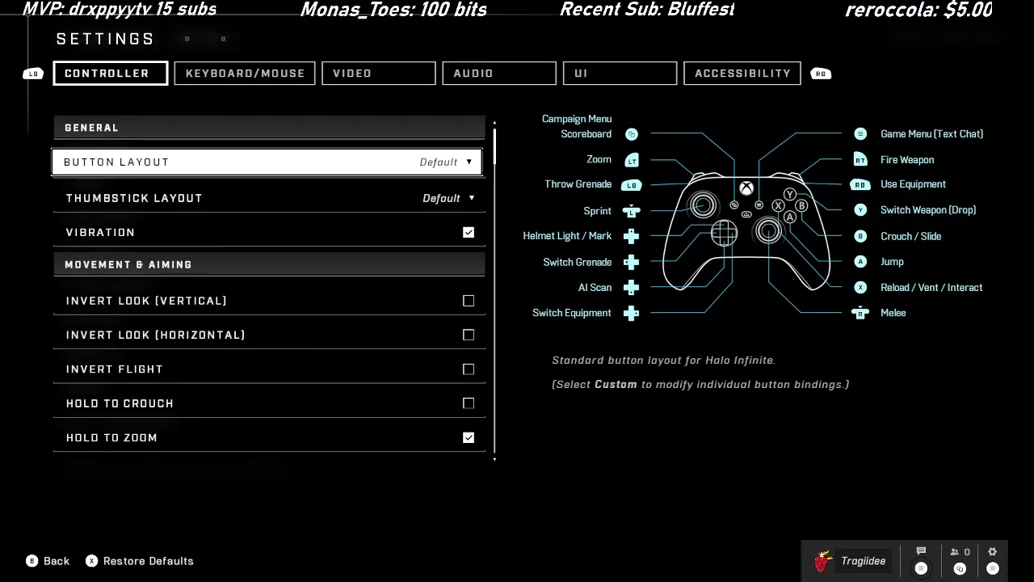
key(Down)
key(Down)
key(Down)
key(Down)
key(Down)
key(Down)
key(Down)
key(Down)
key(Down)
key(Down)
key(Down)
key(Down)
key(Down)
key(Down)
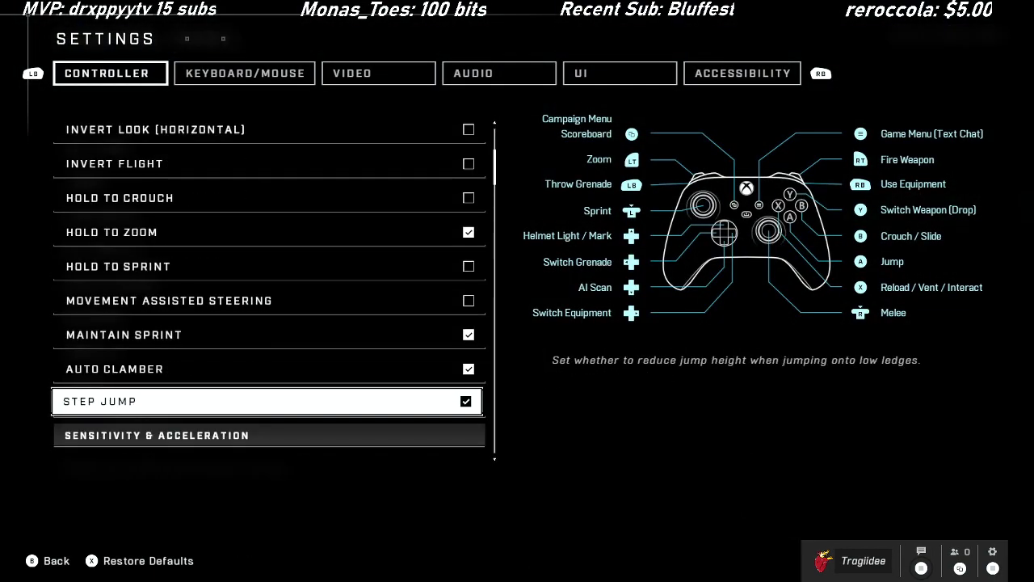
key(Up)
key(Right)
key(Right)
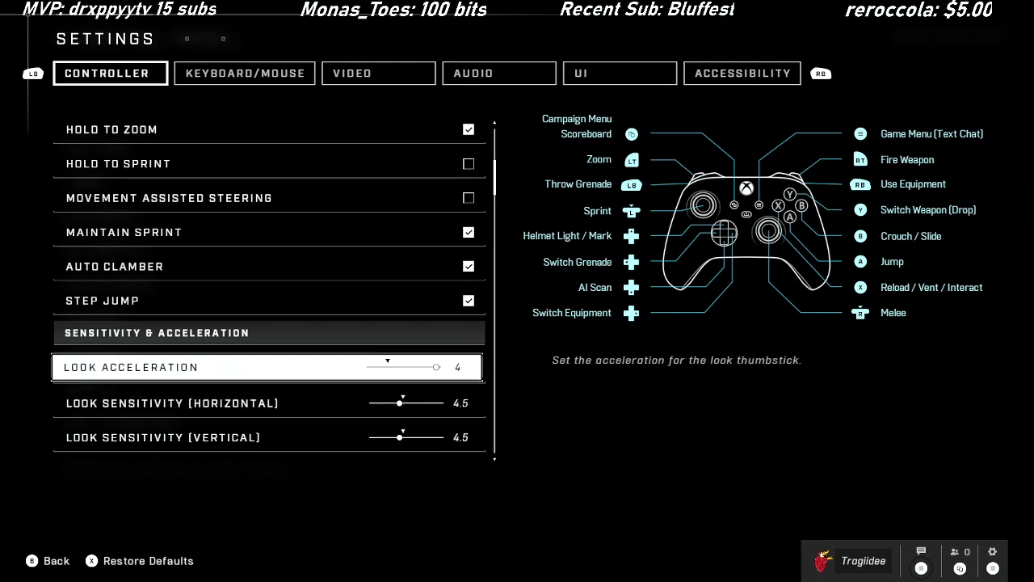